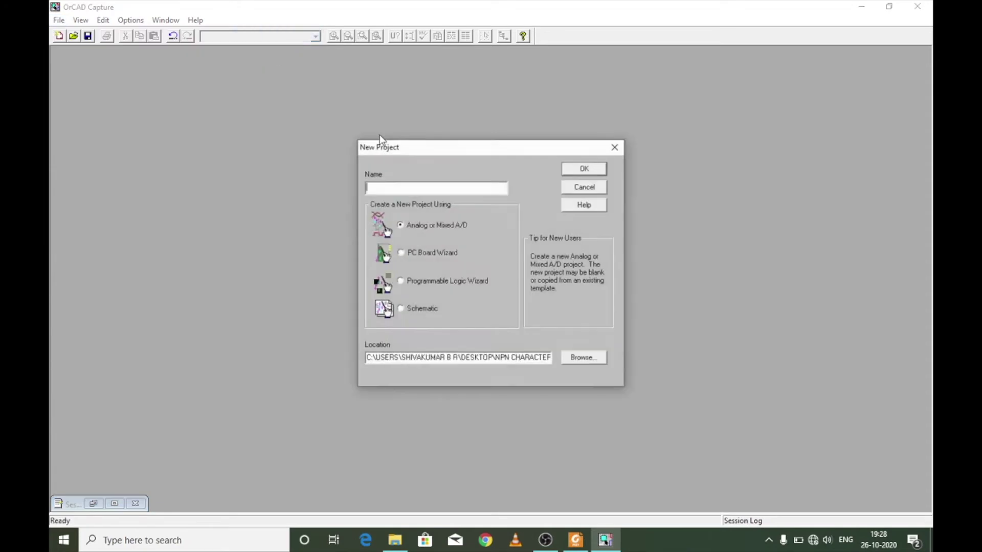
# Set up a new Analog or Mixed A/D project named NPN CC New, located in the NPN CC folder inside NPN CB New.
pyautogui.write('NPN')
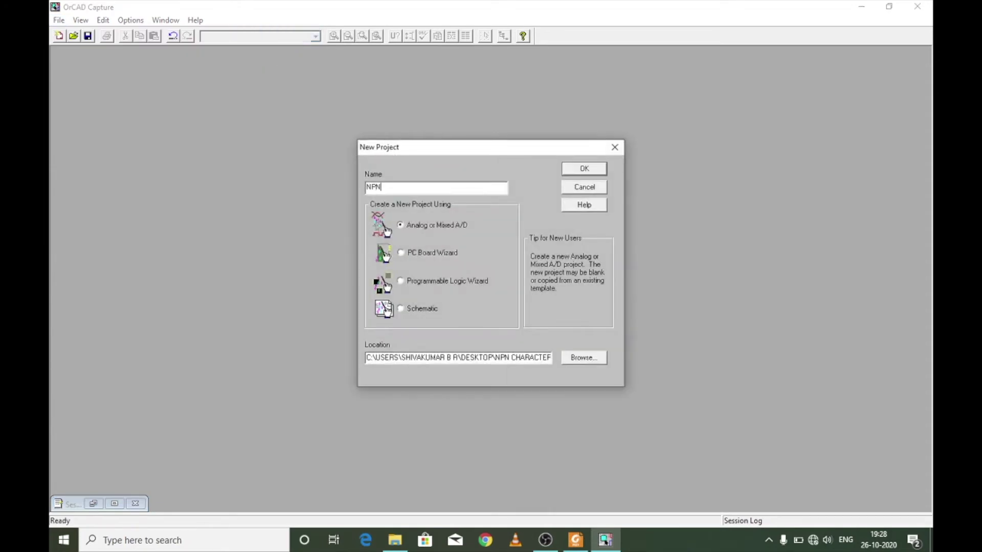
pyautogui.write(' CC New')
pyautogui.click(591, 360)
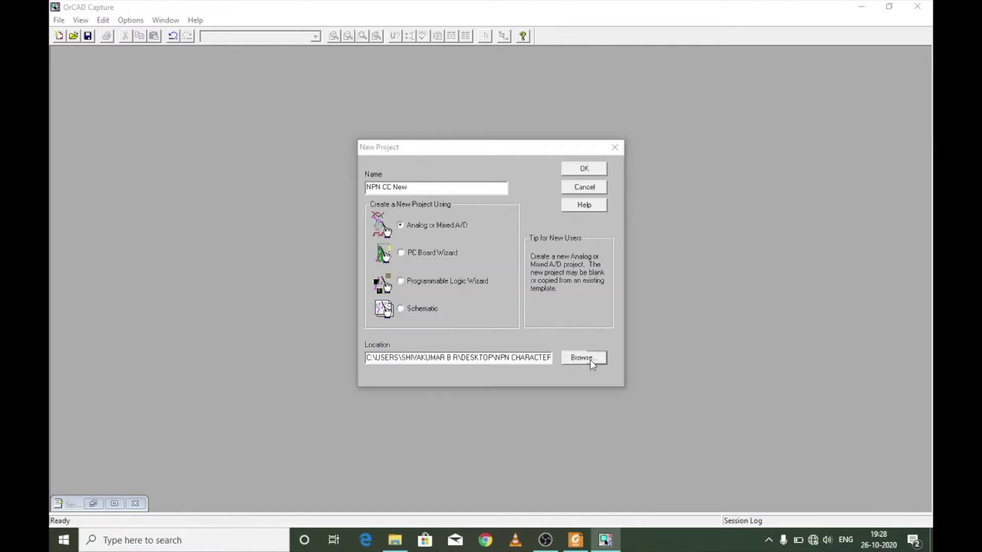
pyautogui.click(571, 253)
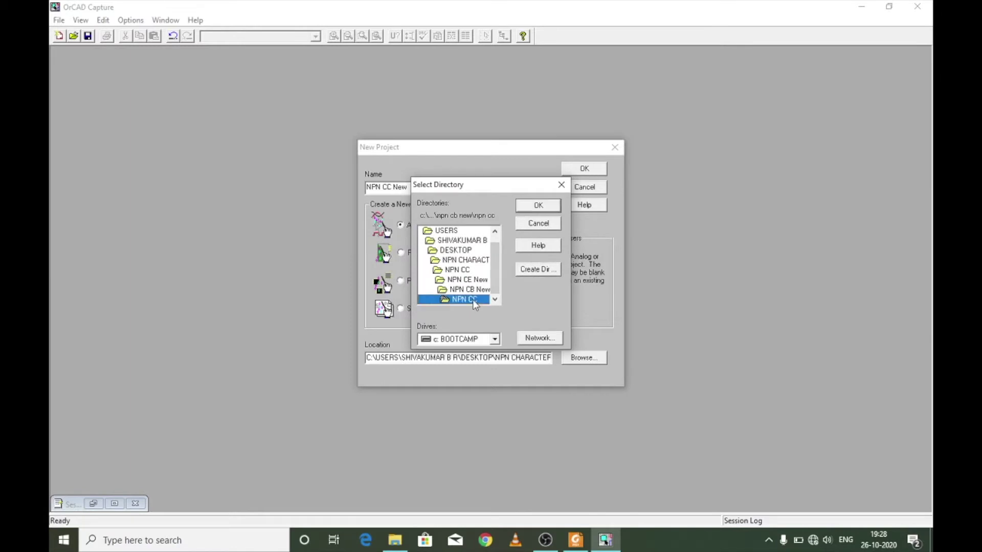
pyautogui.click(535, 211)
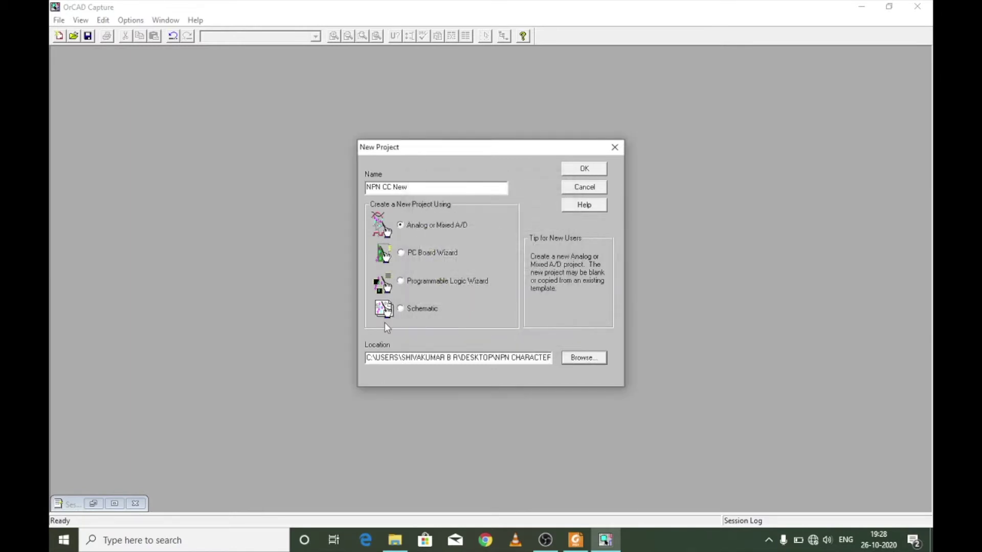
pyautogui.click(578, 171)
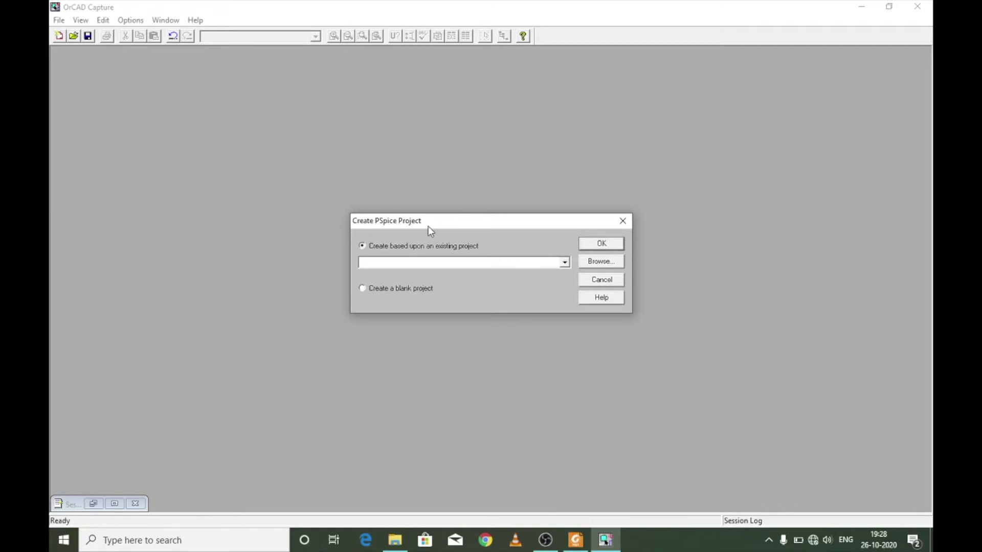
# Create it as a blank PSpice project and bring its schematic page into position for editing.
pyautogui.click(408, 289)
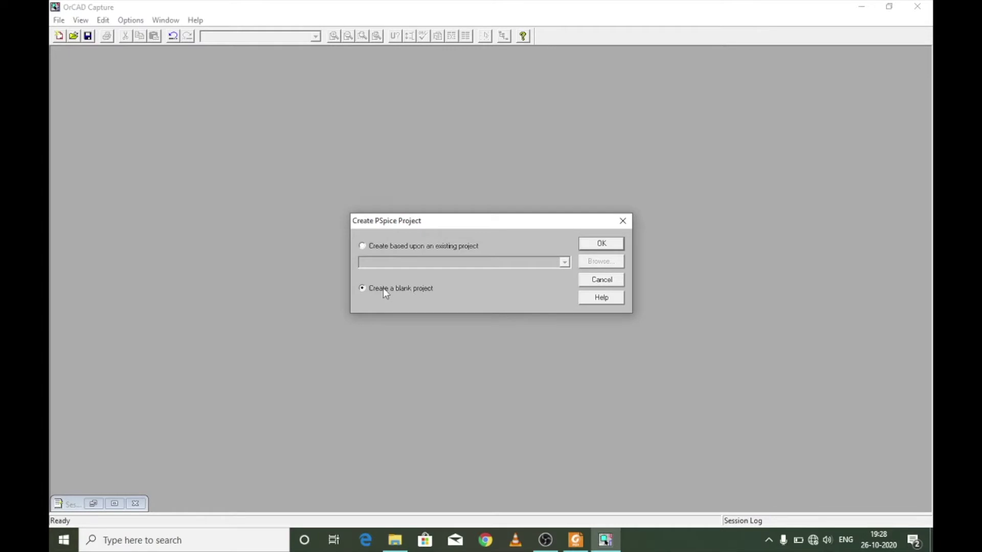
pyautogui.click(601, 243)
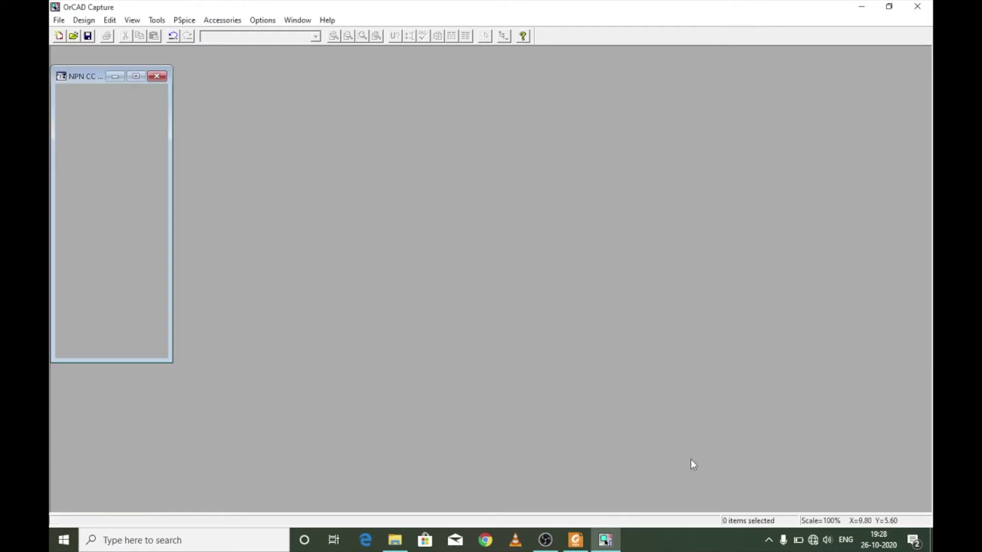
pyautogui.moveTo(417, 112); pyautogui.dragTo(508, 75)
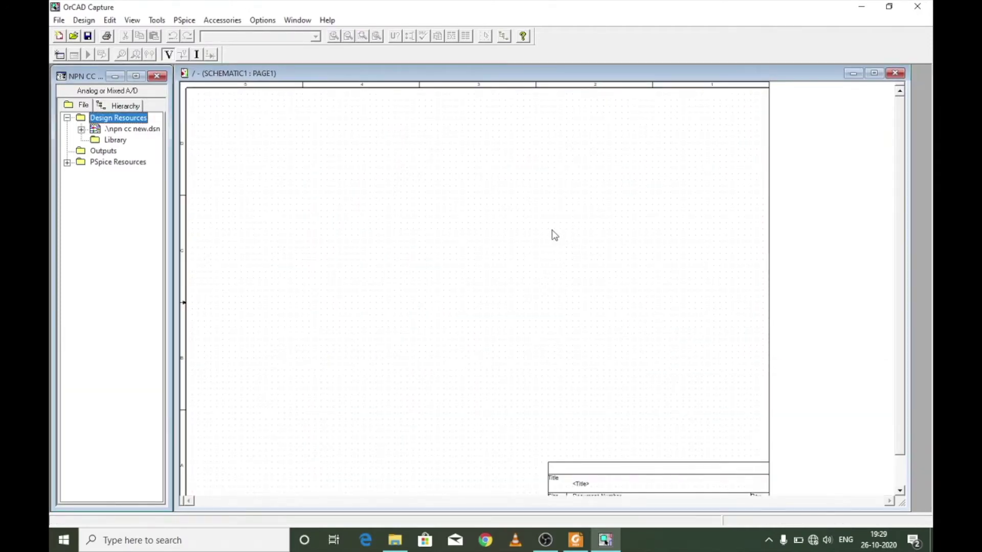
pyautogui.click(365, 218)
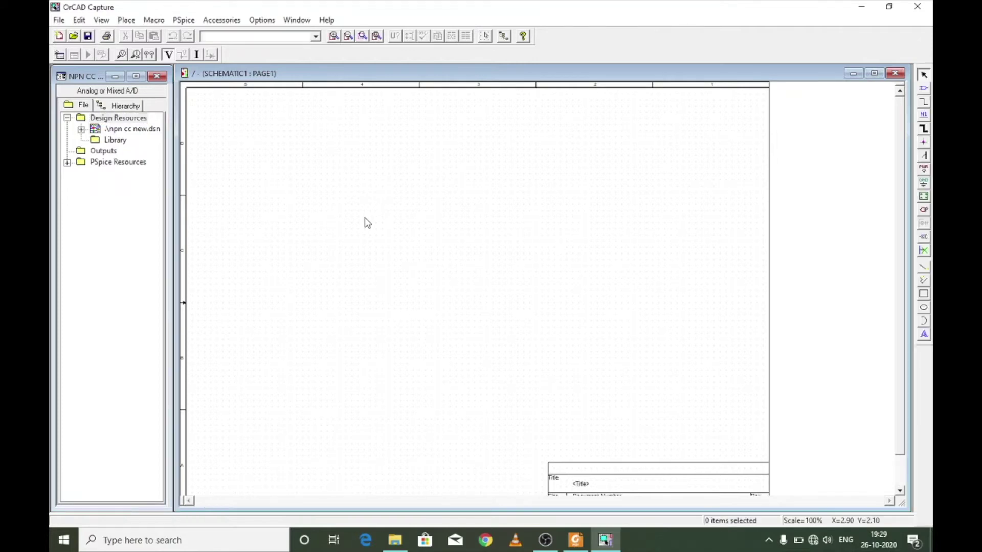
# Place a Q2N2222 transistor from EVAL with its emitter up and base facing right, and compare it with pspice.pdf in Foxit Reader.
pyautogui.click(127, 21)
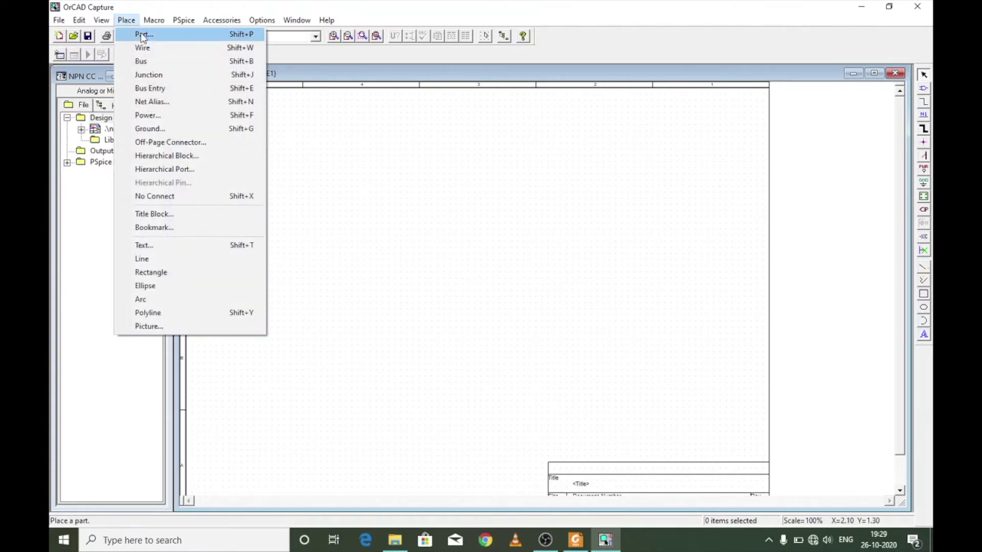
pyautogui.click(143, 34)
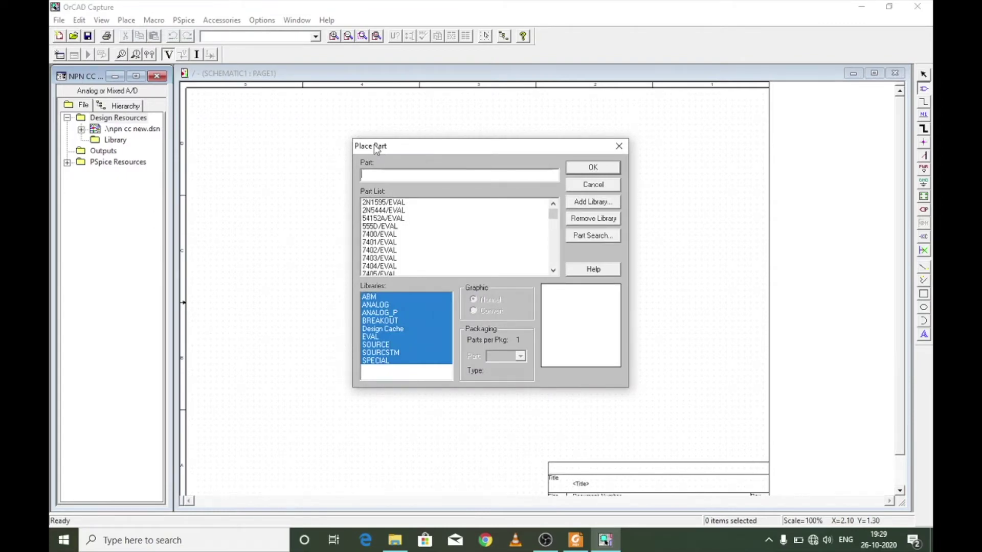
pyautogui.write('q2n2222')
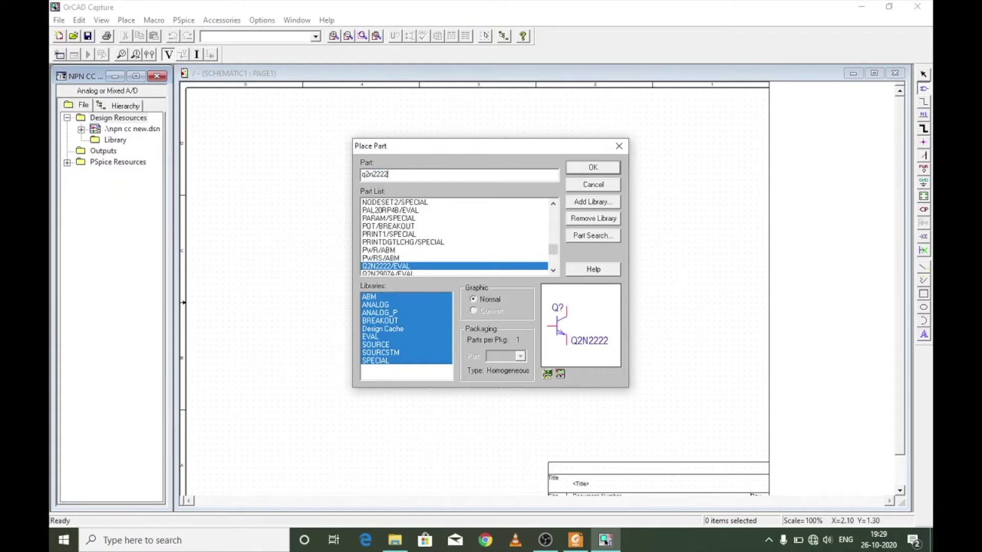
pyautogui.doubleClick(400, 268)
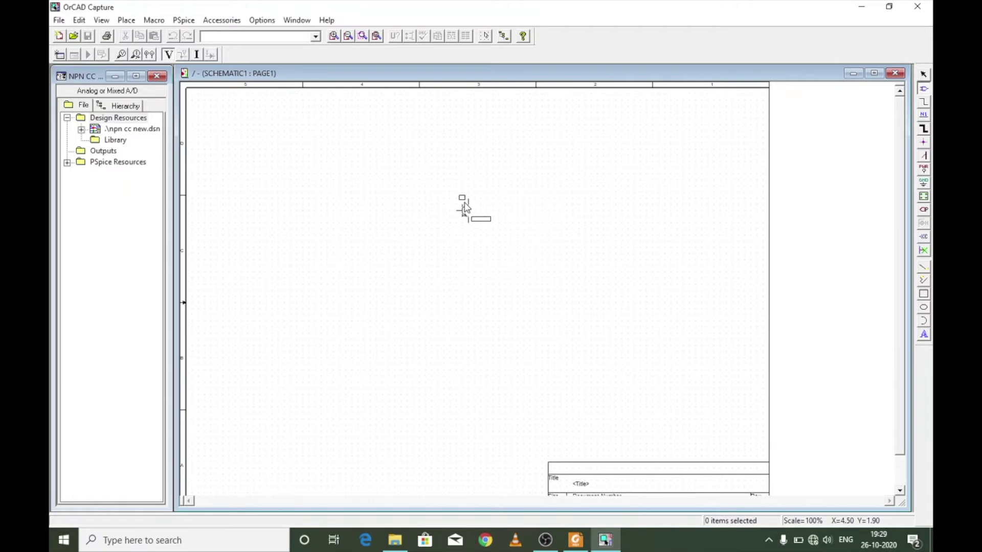
pyautogui.press('r')
pyautogui.click(457, 198)
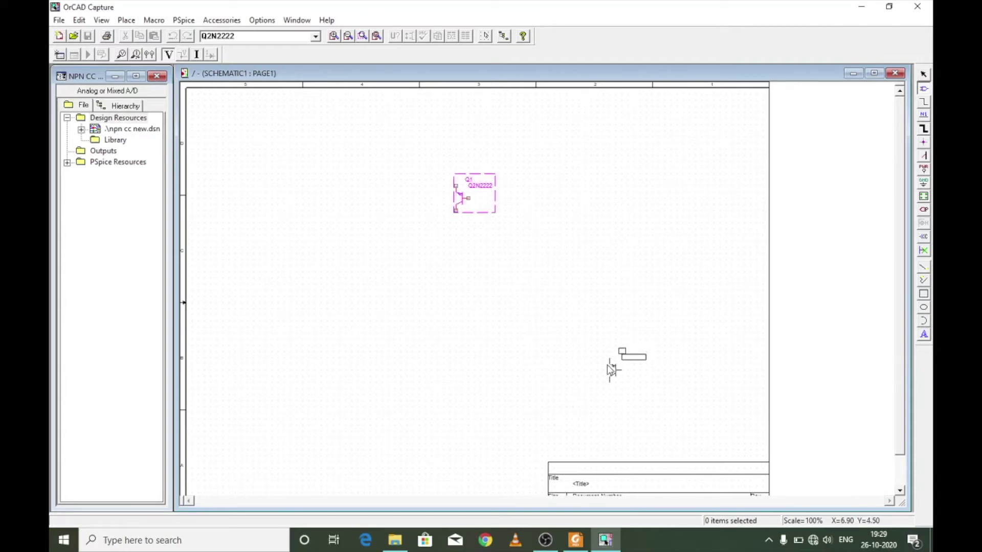
pyautogui.press('Escape')
pyautogui.press('i')
pyautogui.click(576, 540)
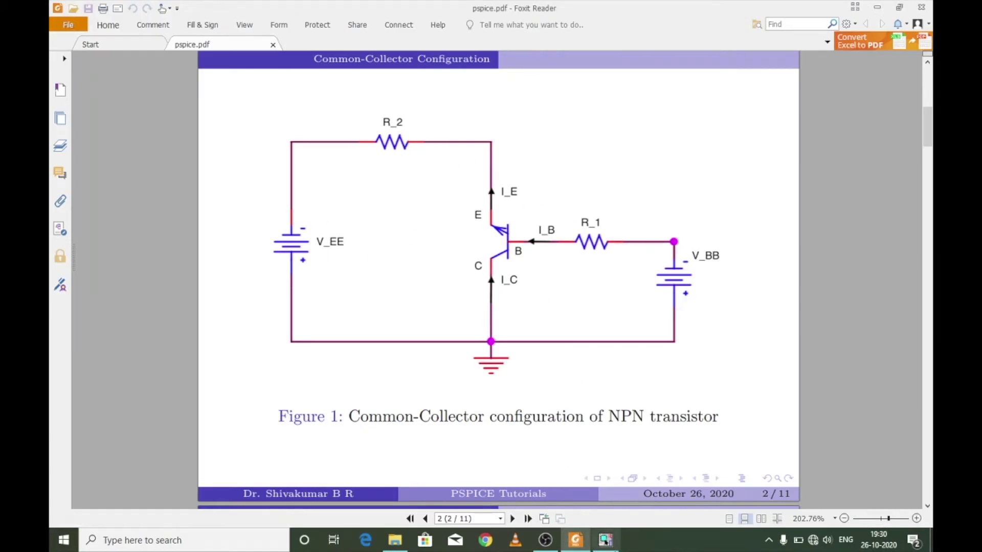
pyautogui.click(617, 546)
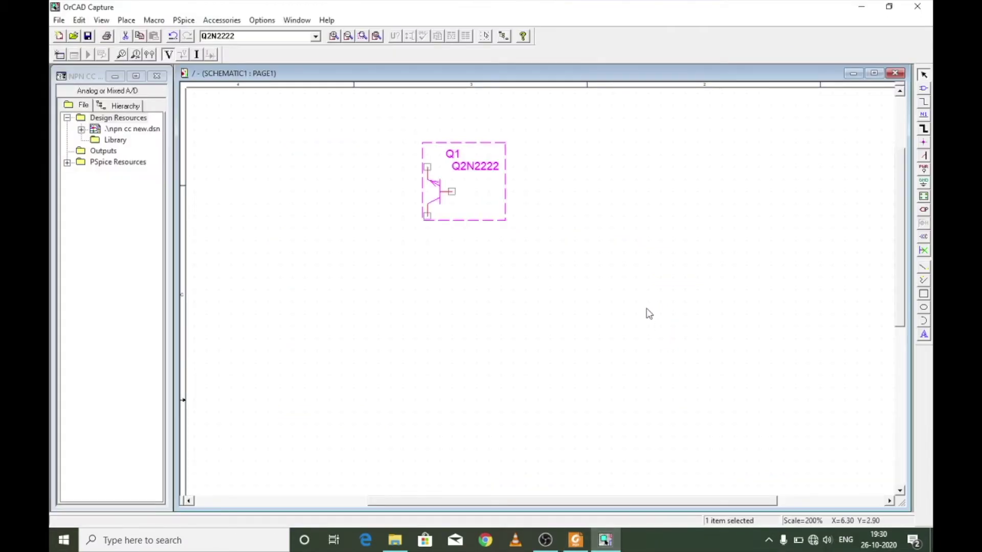
# Place two R/ANALOG resistors horizontally, one in line with the transistor's base and one up to the left of its emitter.
pyautogui.moveTo(604, 503); pyautogui.dragTo(582, 505)
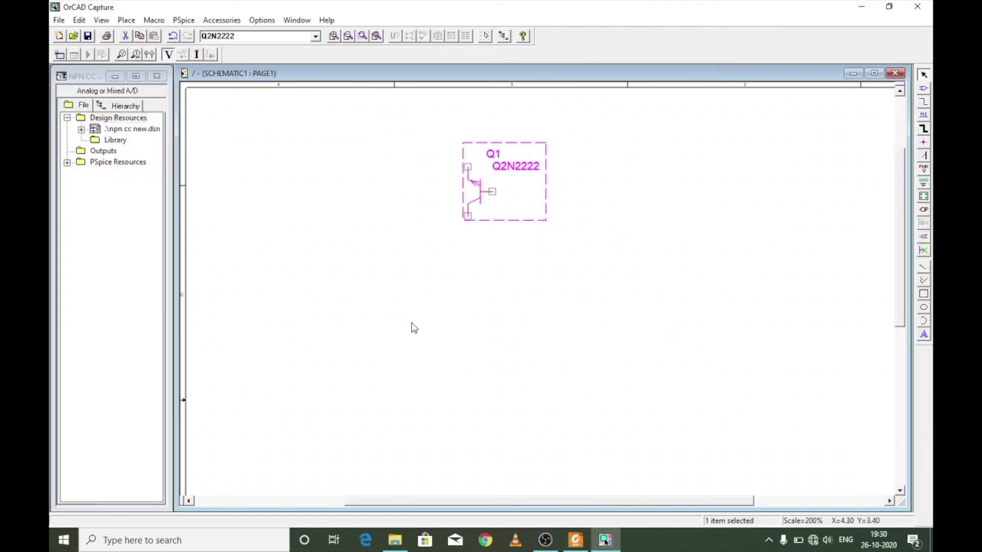
pyautogui.click(127, 21)
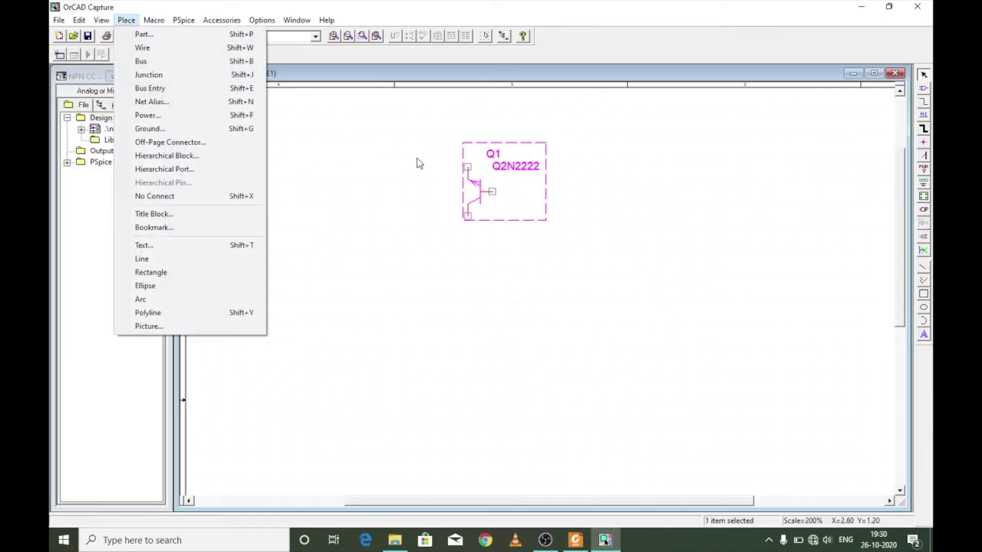
pyautogui.click(762, 294)
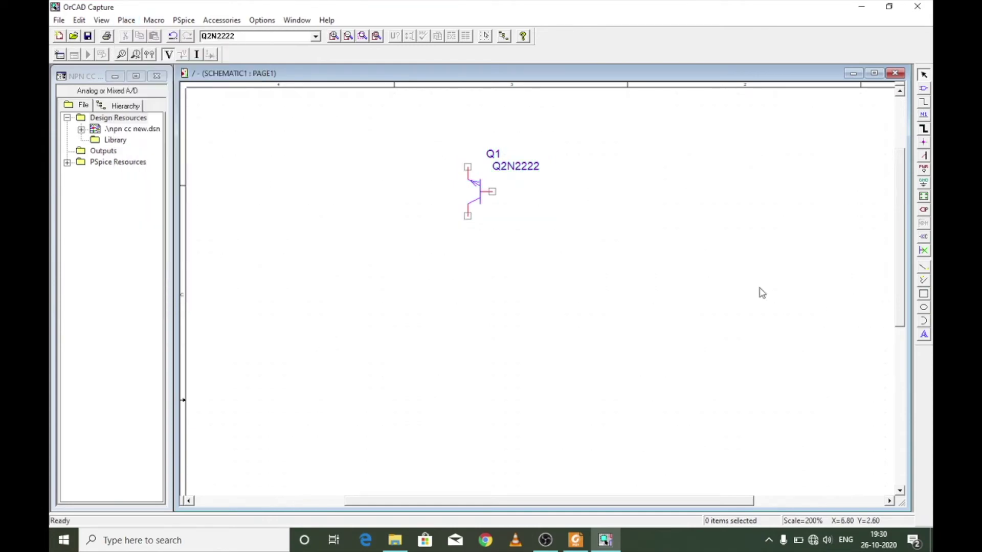
pyautogui.press('p')
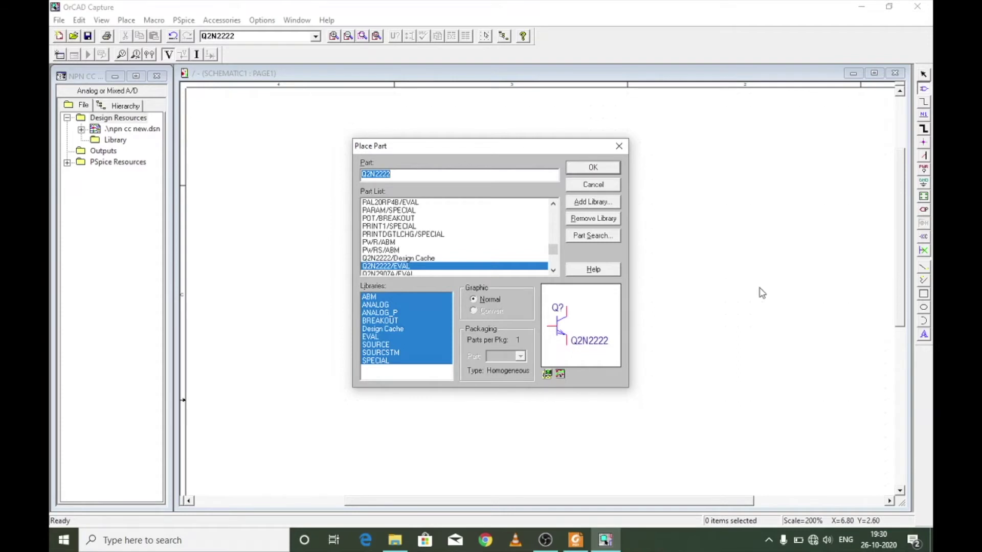
pyautogui.write('r')
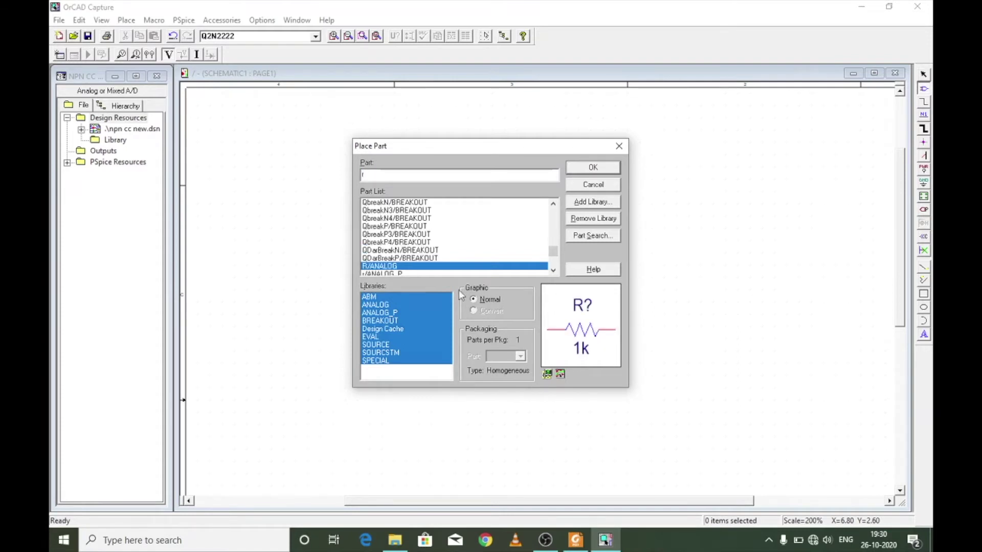
pyautogui.click(390, 267)
pyautogui.doubleClick(391, 268)
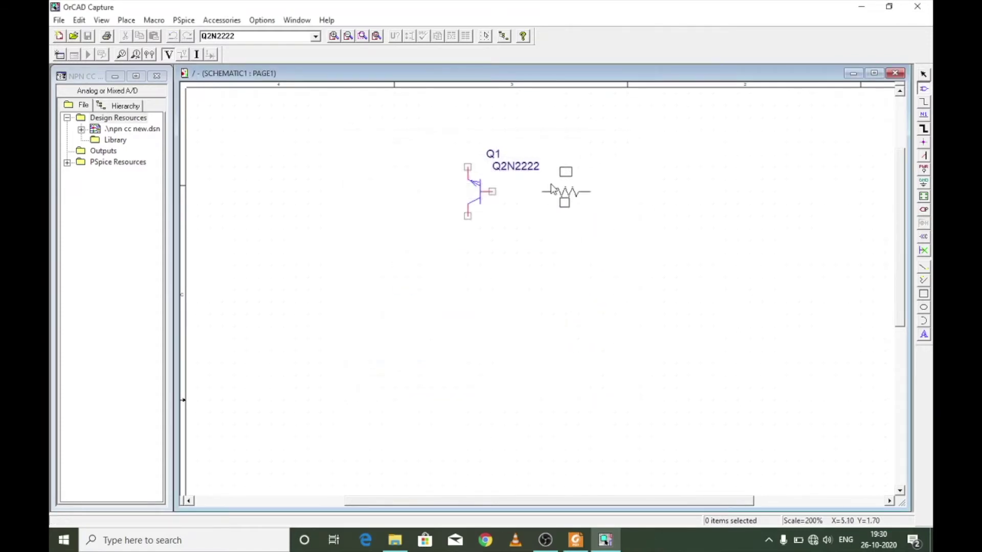
pyautogui.press('Escape')
pyautogui.click(549, 188)
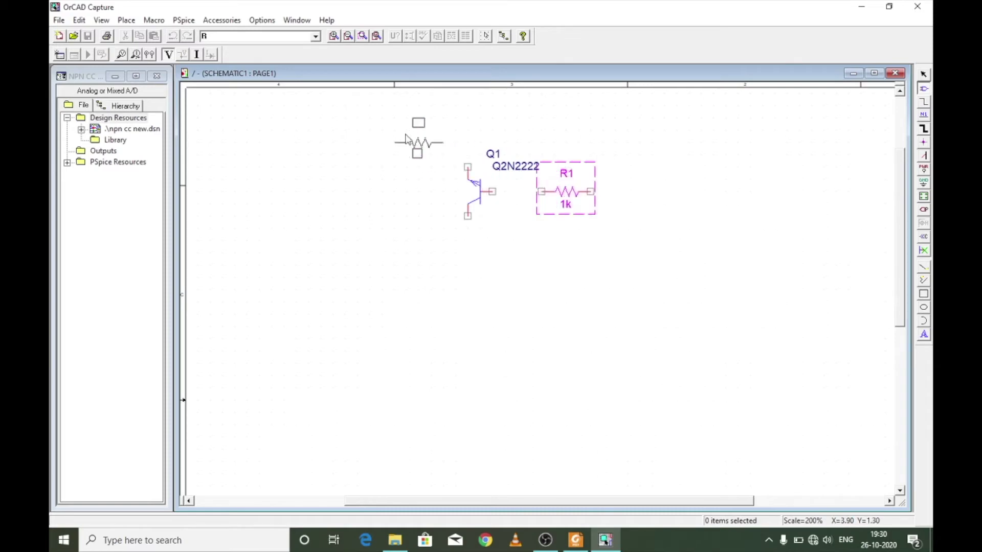
pyautogui.click(406, 139)
pyautogui.press('Escape')
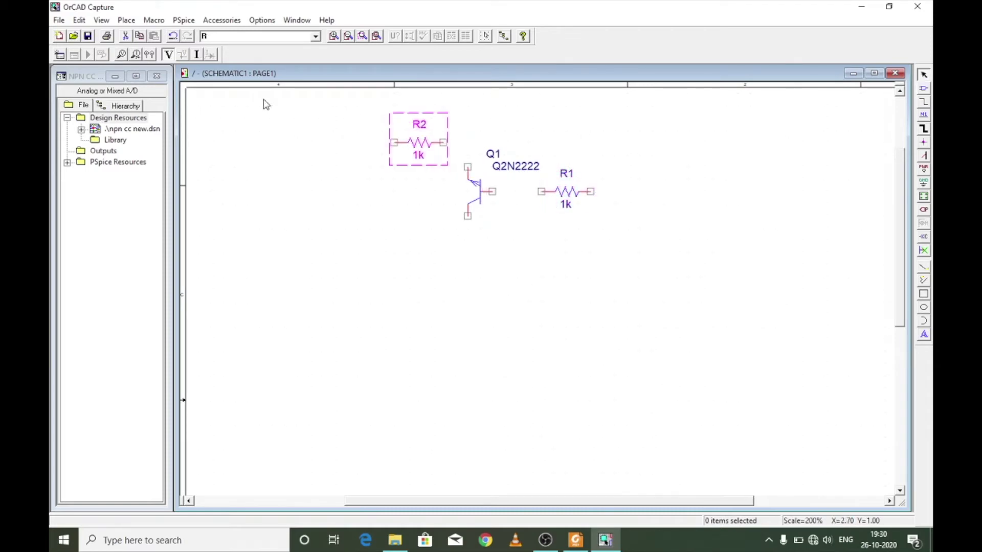
# Choose the VDC/SOURCE part and check the battery polarities in the pspice.pdf circuit in Foxit Reader.
pyautogui.press('p')
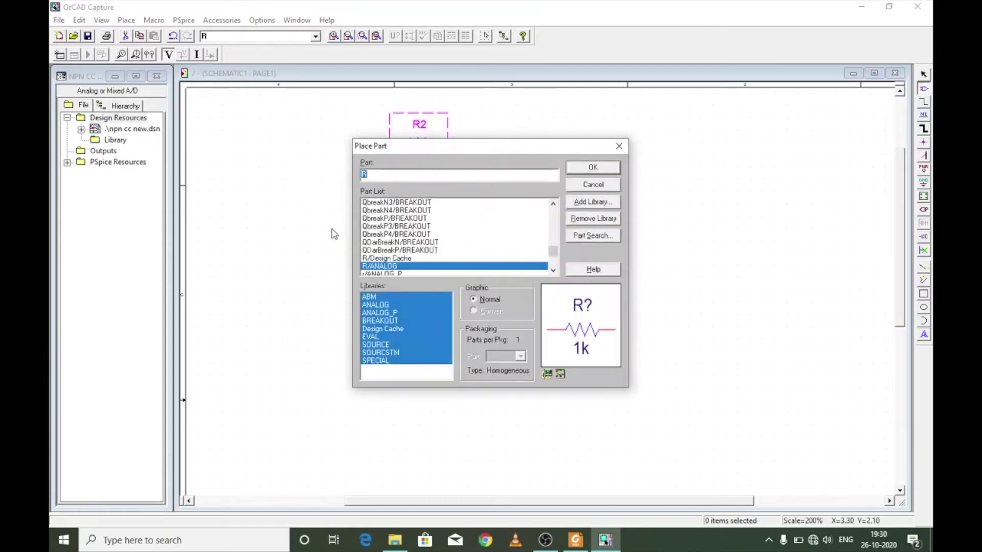
pyautogui.write('vdc')
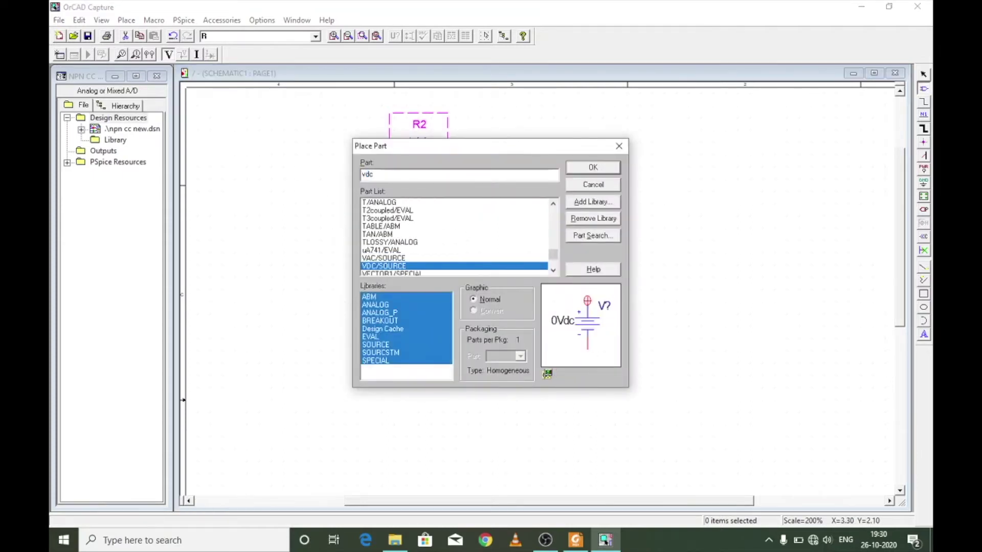
pyautogui.doubleClick(402, 267)
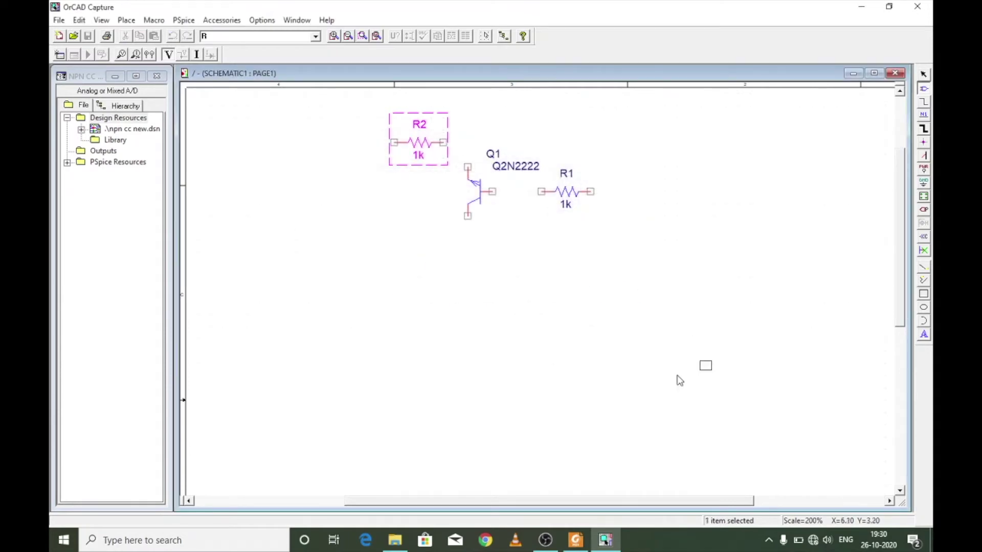
pyautogui.click(576, 540)
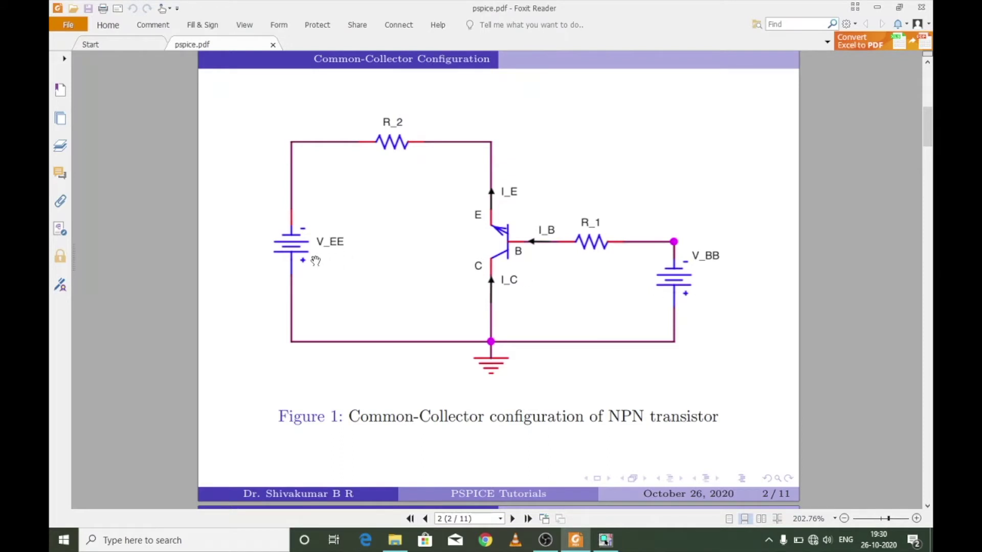
pyautogui.click(606, 540)
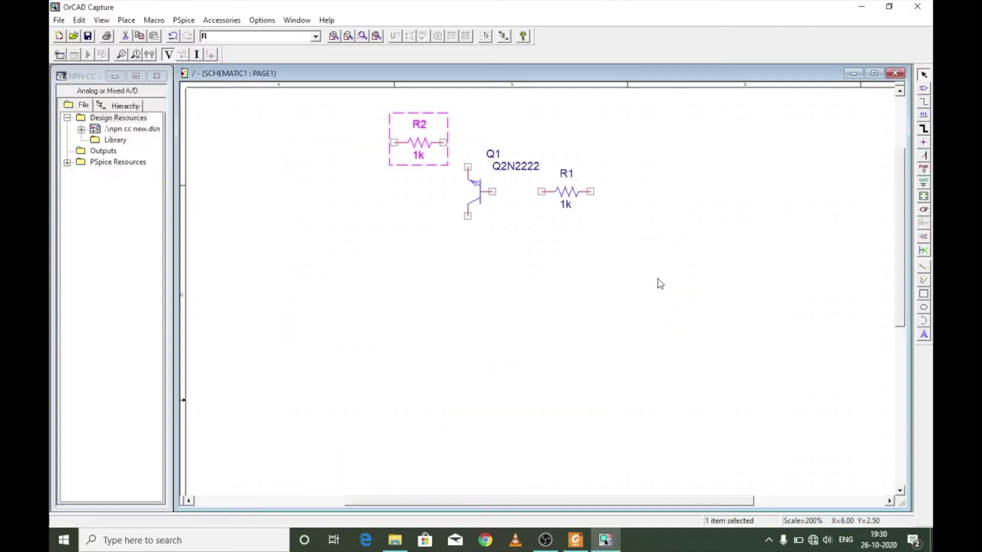
# Place two VDC sources rotated with the negative terminal up, one beyond R1 and one below and left of R2.
pyautogui.press('p')
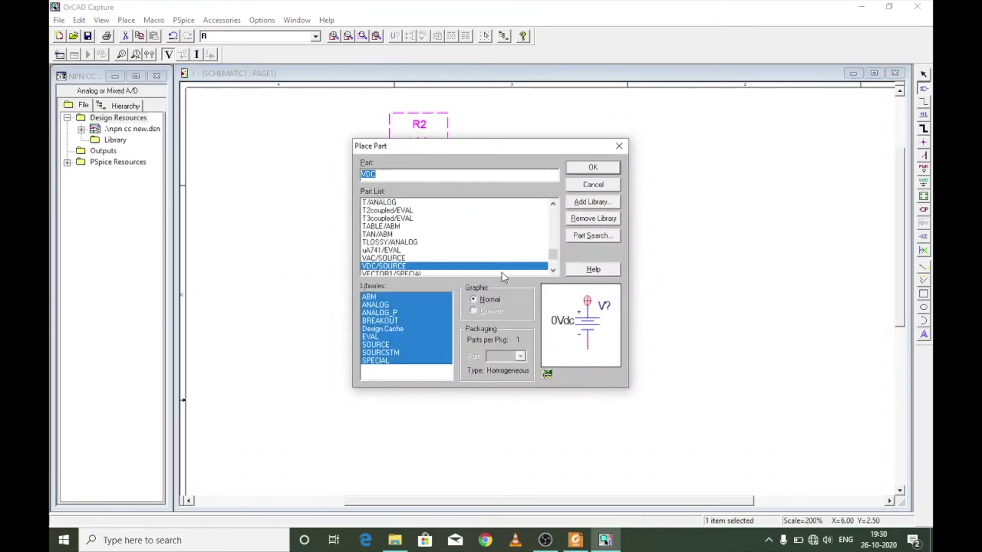
pyautogui.press('Return')
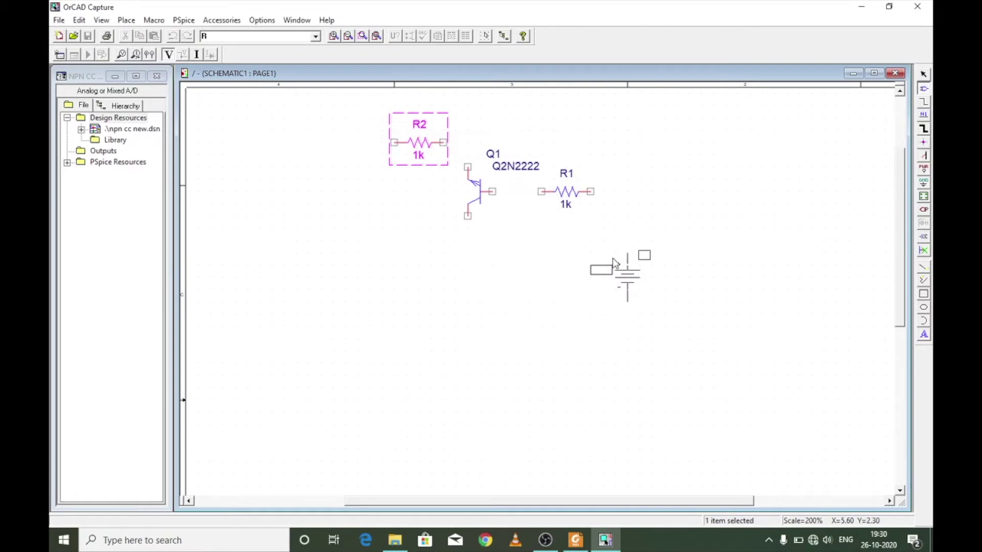
pyautogui.press('r')
pyautogui.press('r')
pyautogui.press('r')
pyautogui.press('Escape')
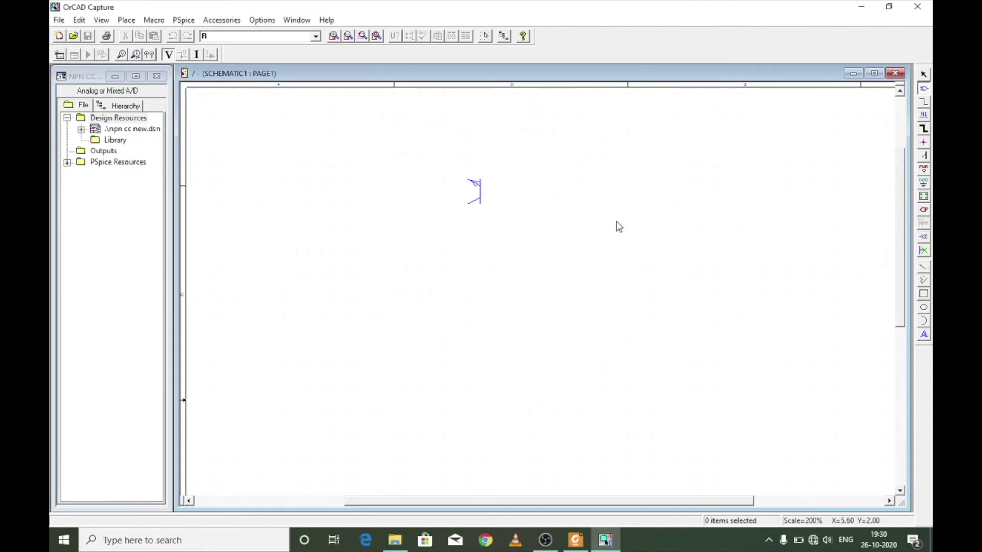
pyautogui.click(619, 227)
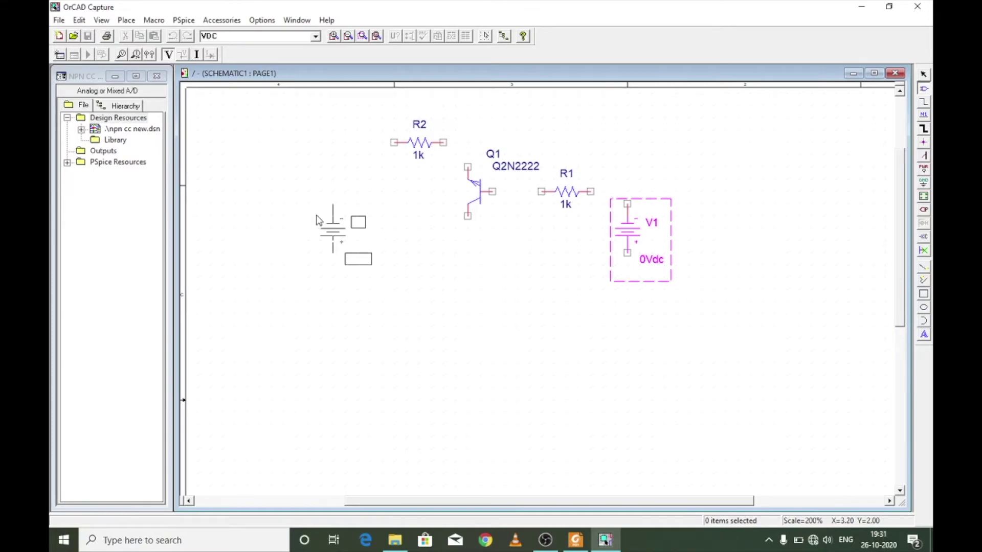
pyautogui.click(340, 220)
pyautogui.press('Escape')
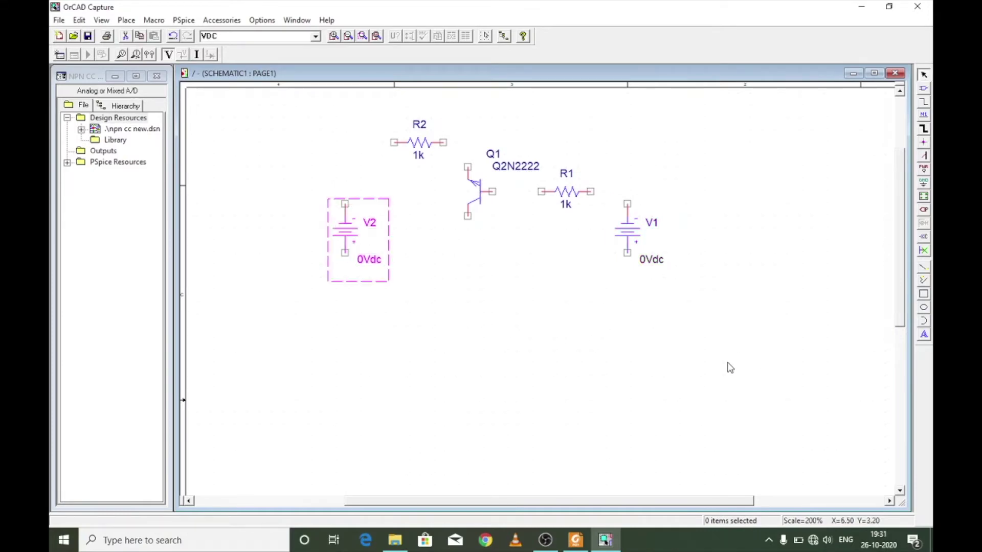
pyautogui.click(652, 347)
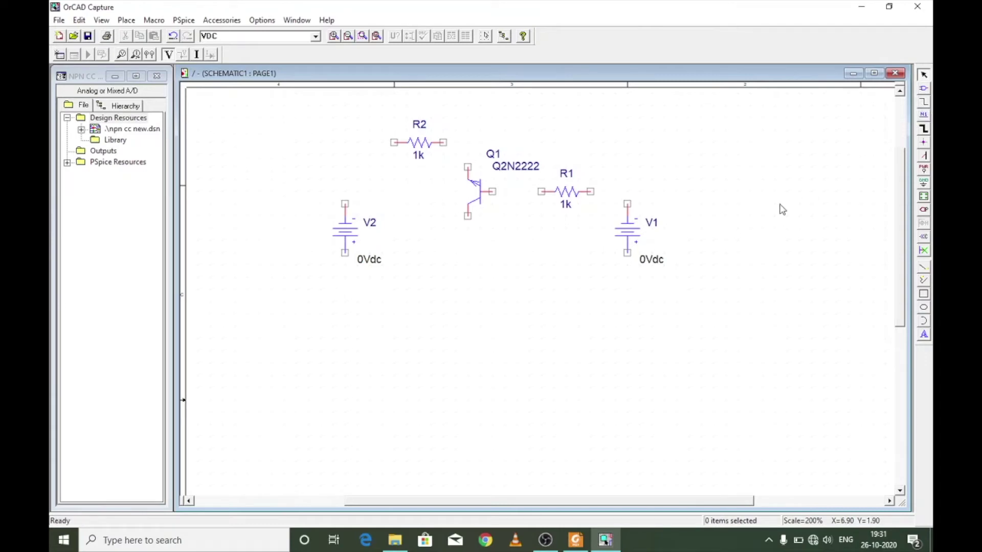
# Wire R2, R1 and both voltage sources to the transistor, joining its collector and the sources' positive terminals on a common lower wire.
pyautogui.hotkey('shift', 'w')
pyautogui.click(443, 142)
pyautogui.click(467, 166)
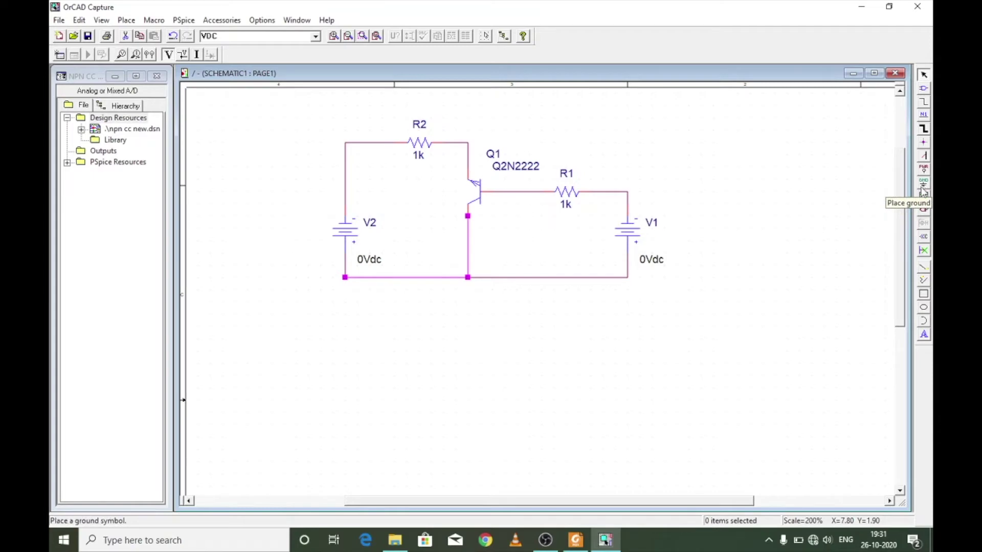
# Place a 0/SOURCE ground below the collector junction and wire it to the circuit's lower wire.
pyautogui.press('g')
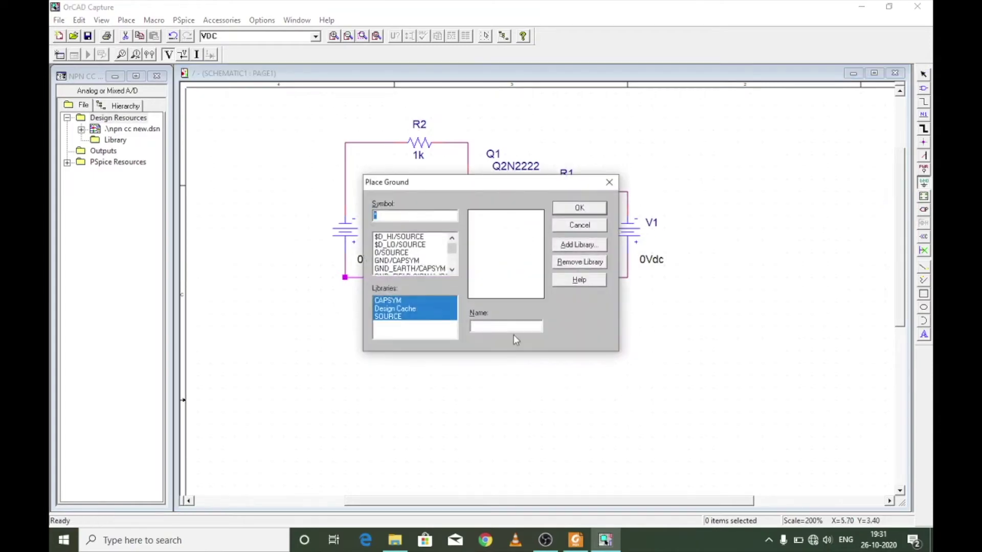
pyautogui.click(405, 254)
pyautogui.doubleClick(405, 256)
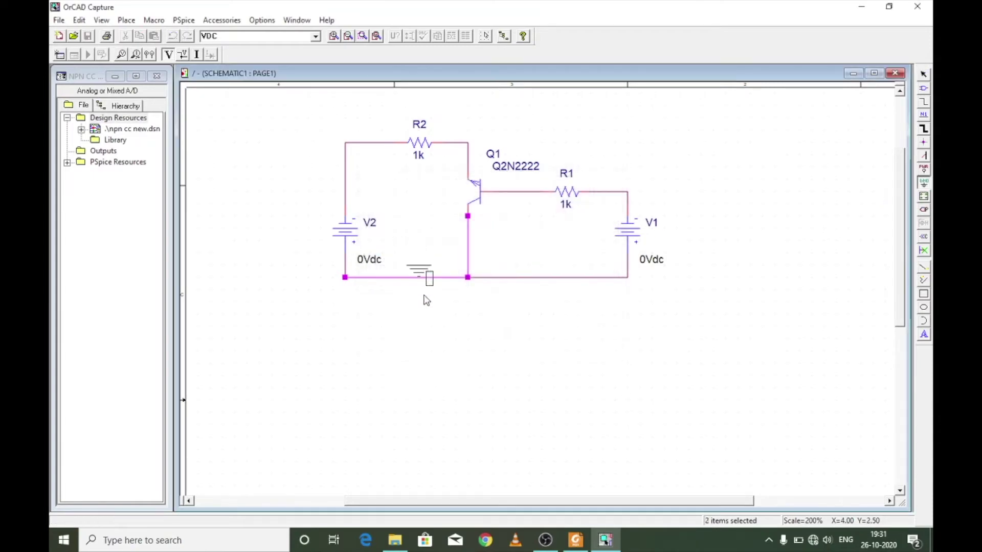
pyautogui.click(466, 319)
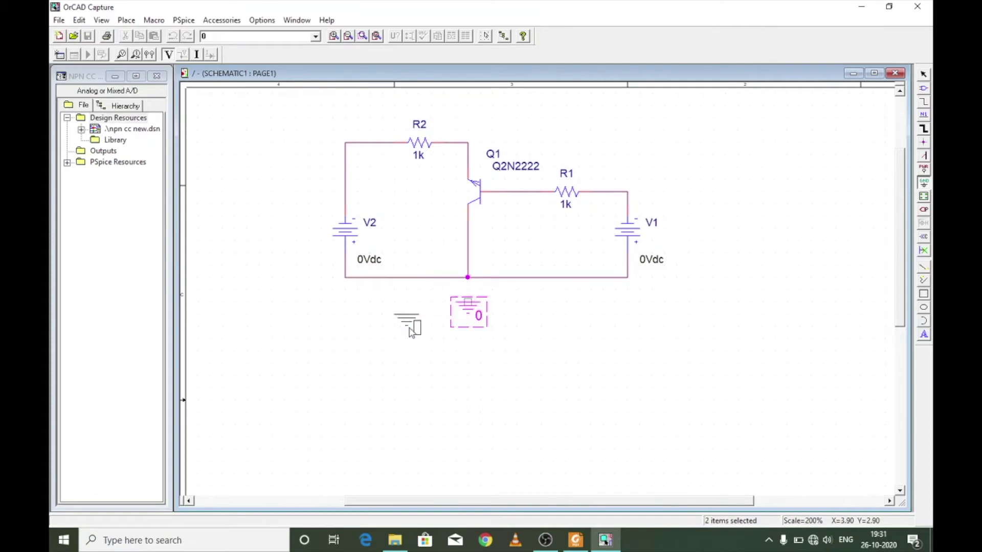
pyautogui.press('Escape')
pyautogui.press('w')
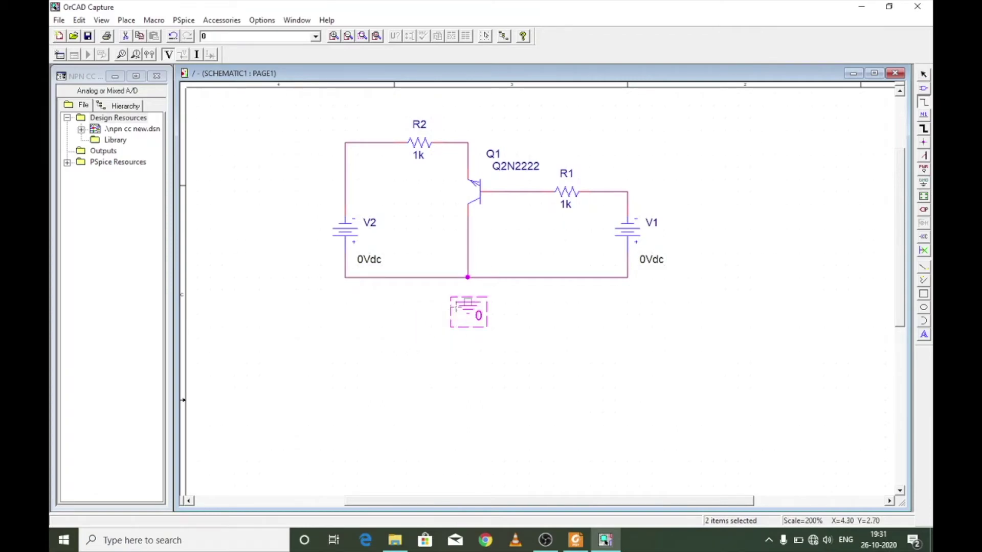
pyautogui.click(467, 301)
pyautogui.click(468, 278)
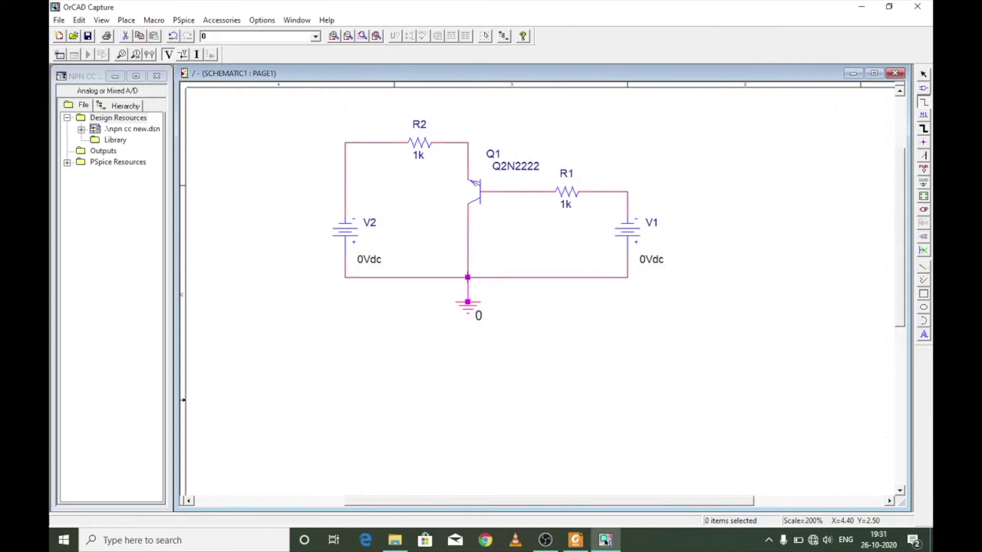
pyautogui.press('Escape')
# Set R1's value to 5k and move source V2 slightly upward along its wire.
pyautogui.click(568, 207)
pyautogui.doubleClick(568, 208)
pyautogui.write('5k')
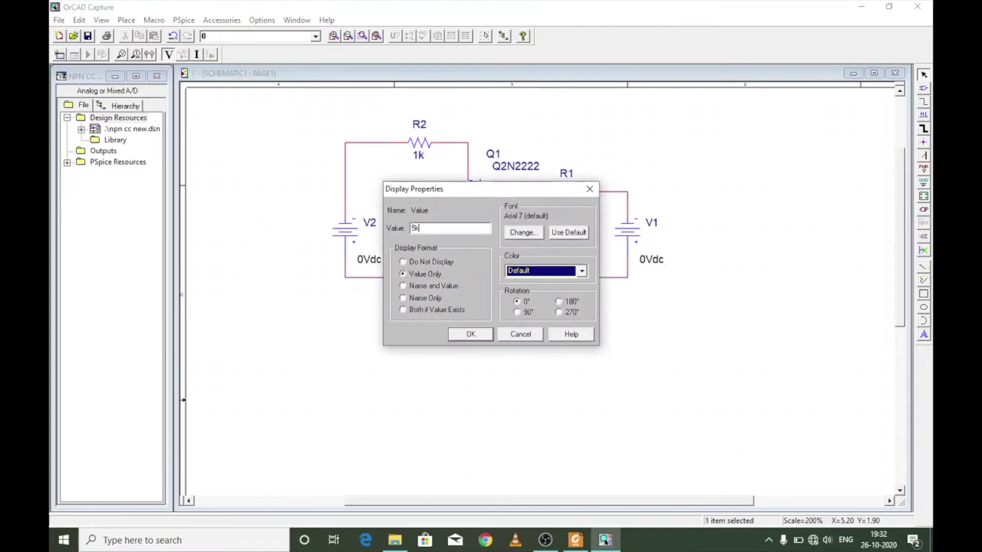
pyautogui.press('Return')
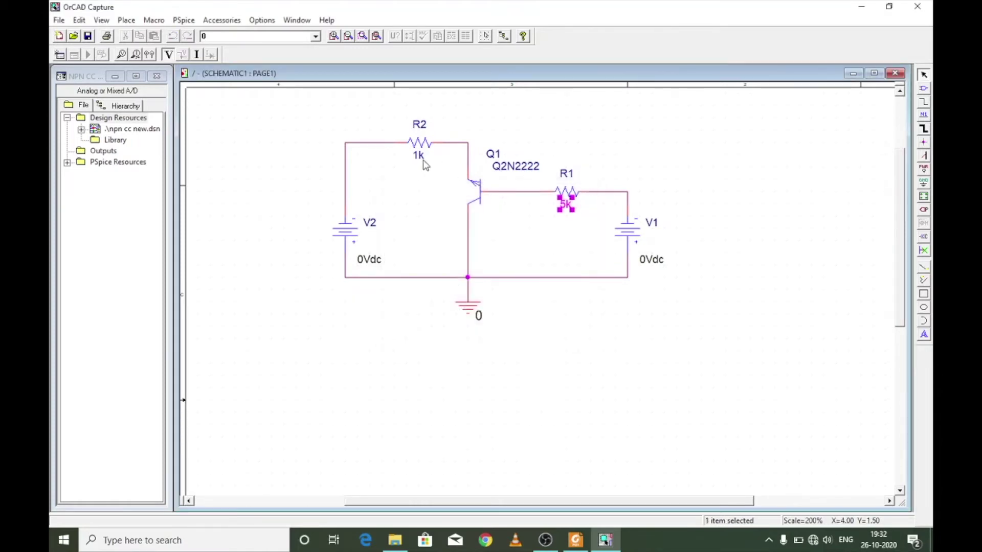
pyautogui.moveTo(358, 237); pyautogui.dragTo(355, 224)
pyautogui.click(677, 314)
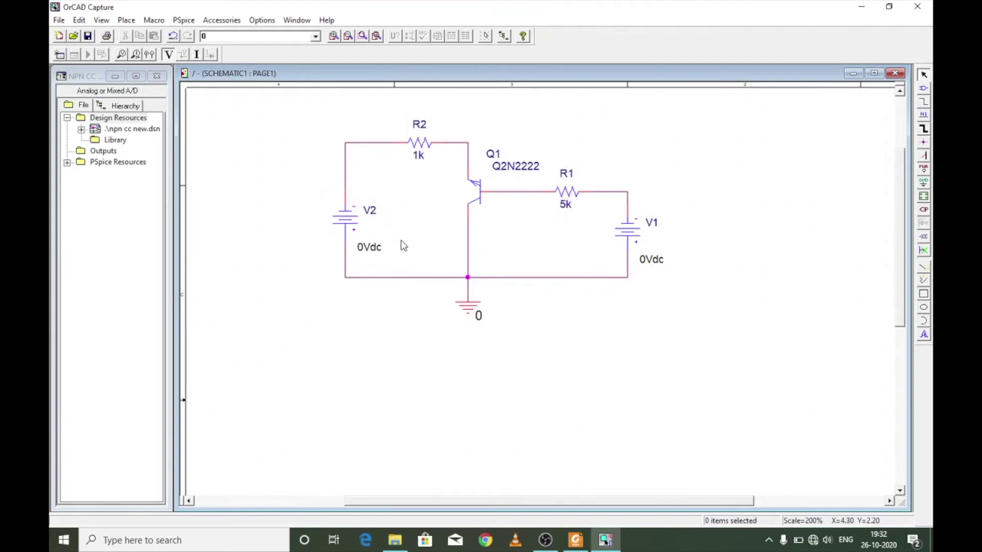
# Rename source V1 as V_BB and source V2 as V_EE.
pyautogui.doubleClick(654, 229)
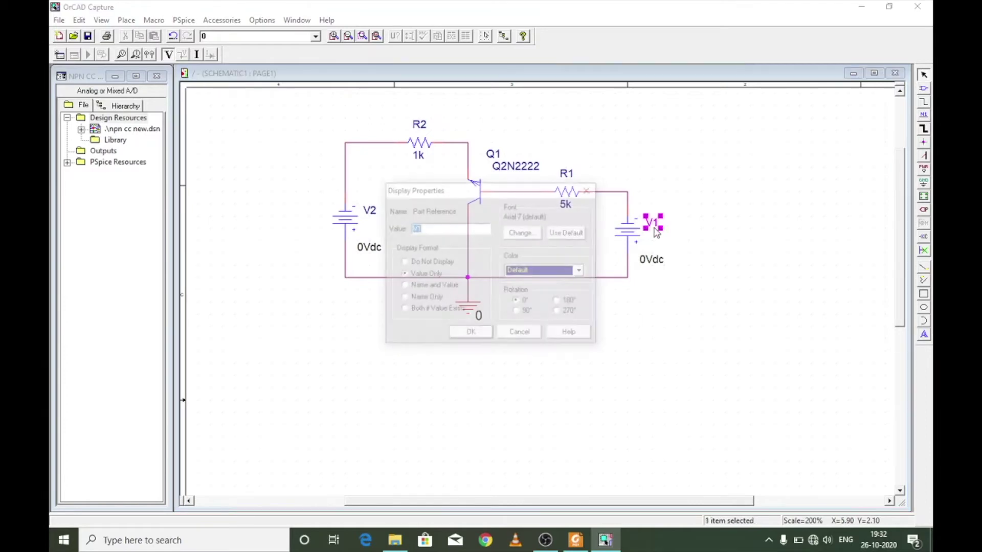
pyautogui.write('V_BB')
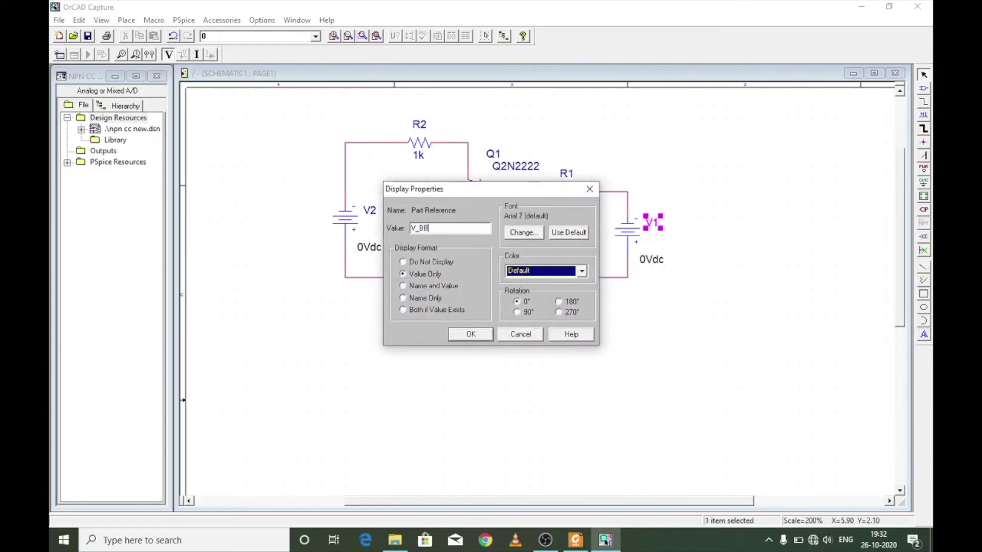
pyautogui.press('Return')
pyautogui.doubleClick(370, 211)
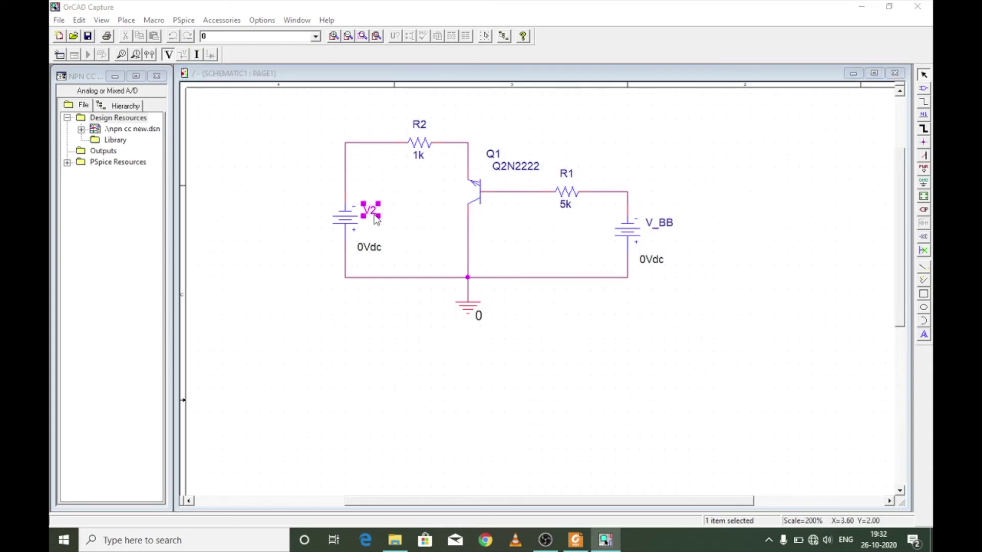
pyautogui.write('V_EE')
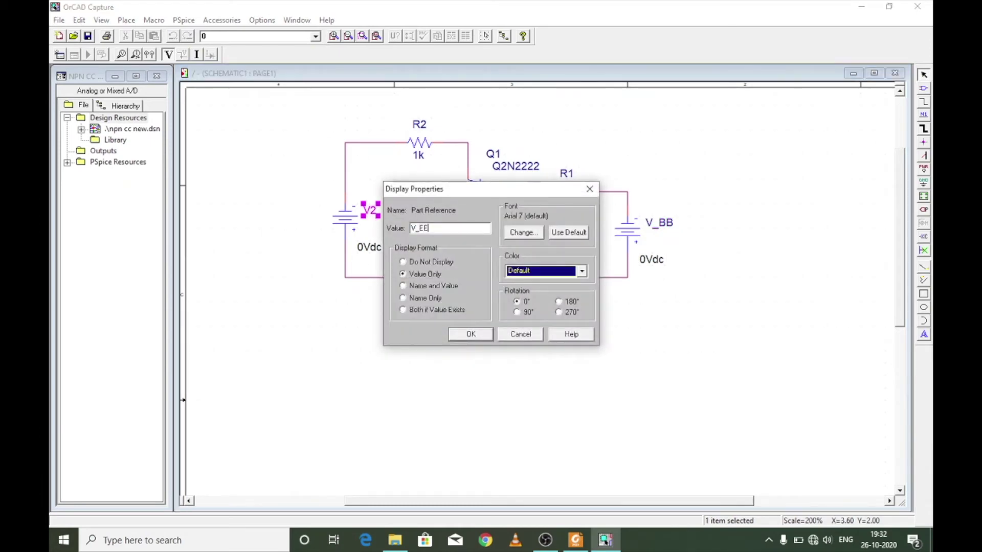
pyautogui.press('Return')
pyautogui.click(377, 284)
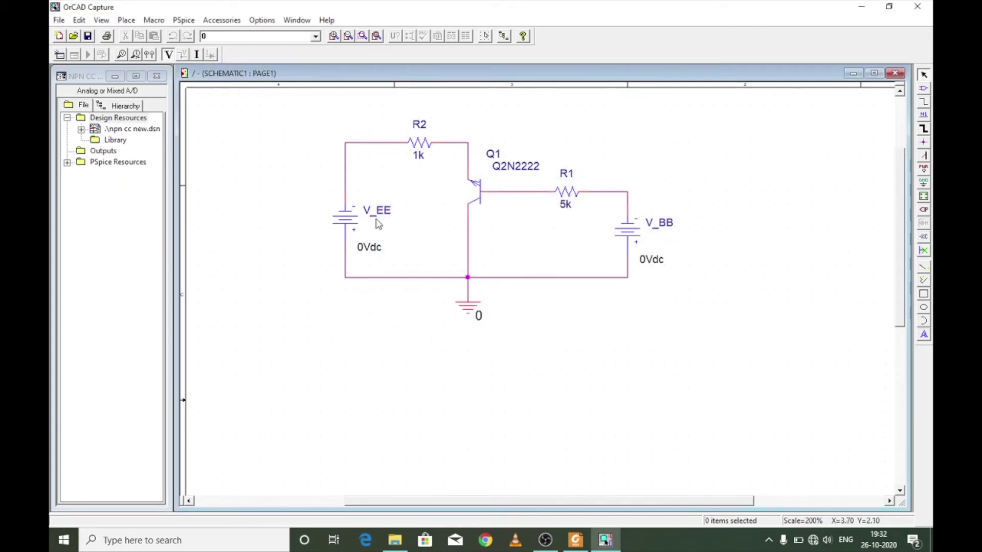
# Set the DC value of V_BB to 5V and of V_EE to 10V.
pyautogui.doubleClick(644, 265)
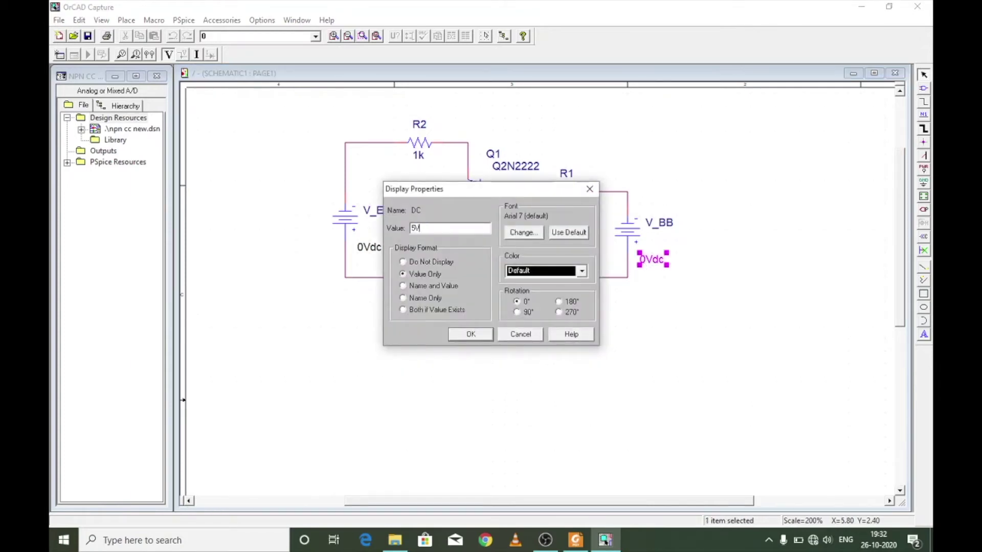
pyautogui.press('Return')
pyautogui.click(370, 248)
pyautogui.doubleClick(370, 247)
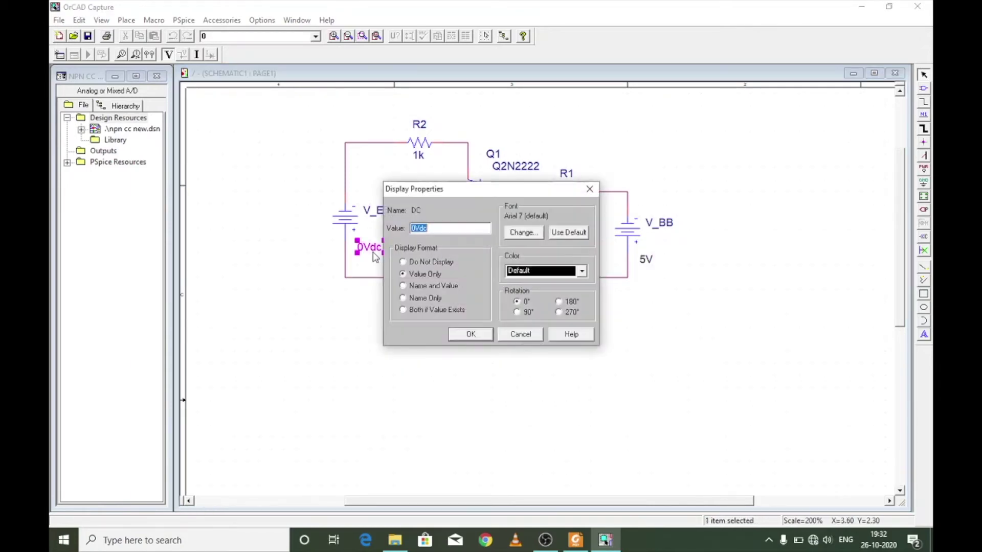
pyautogui.write('10V')
pyautogui.press('Return')
pyautogui.click(401, 371)
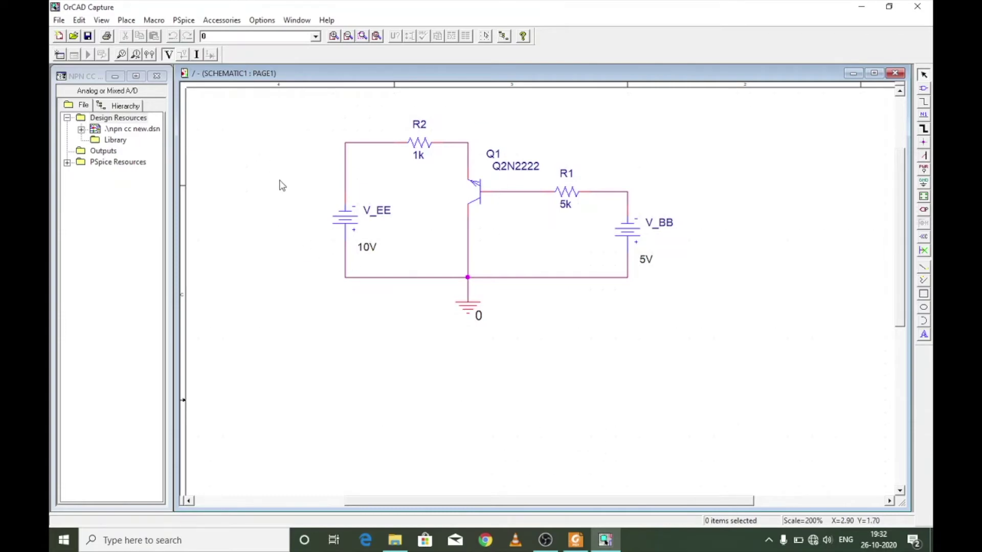
# Create a simulation profile named npn cc and set its analysis type to DC Sweep.
pyautogui.click(184, 21)
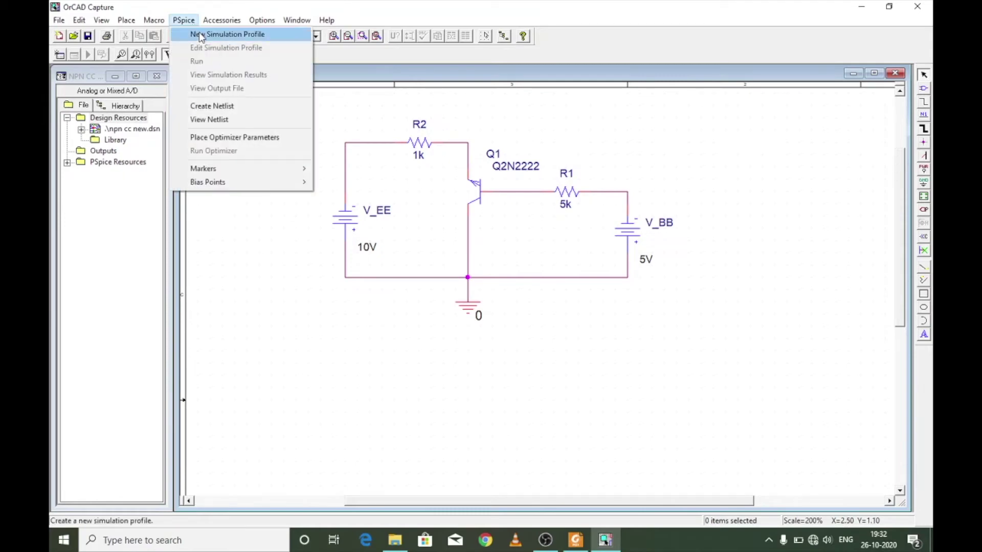
pyautogui.click(200, 34)
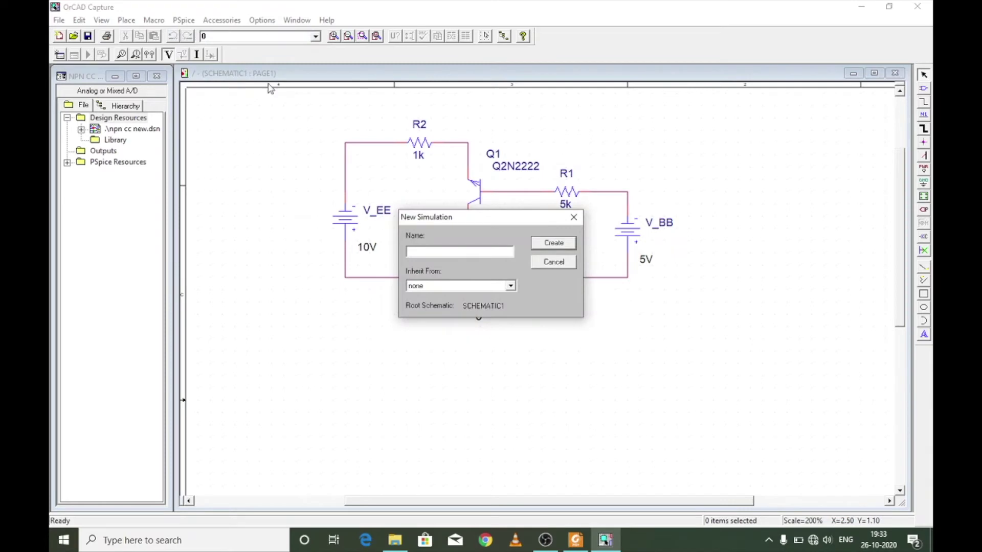
pyautogui.write('npn cc')
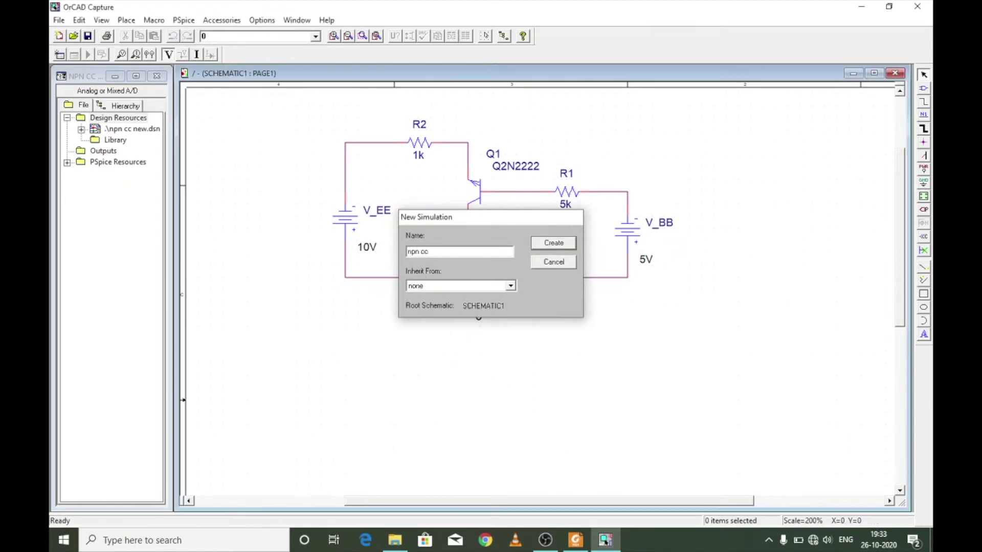
pyautogui.press('Return')
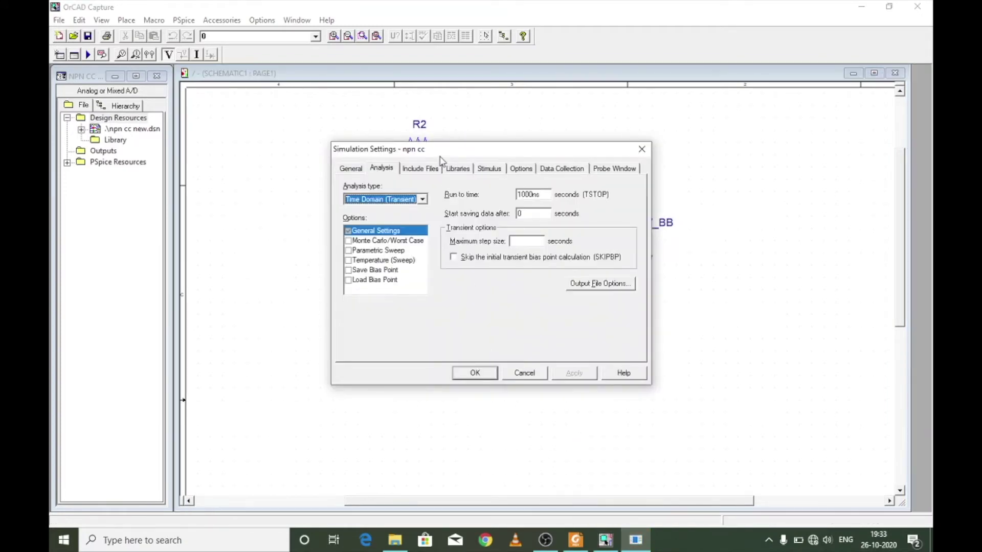
pyautogui.moveTo(438, 152); pyautogui.dragTo(379, 176)
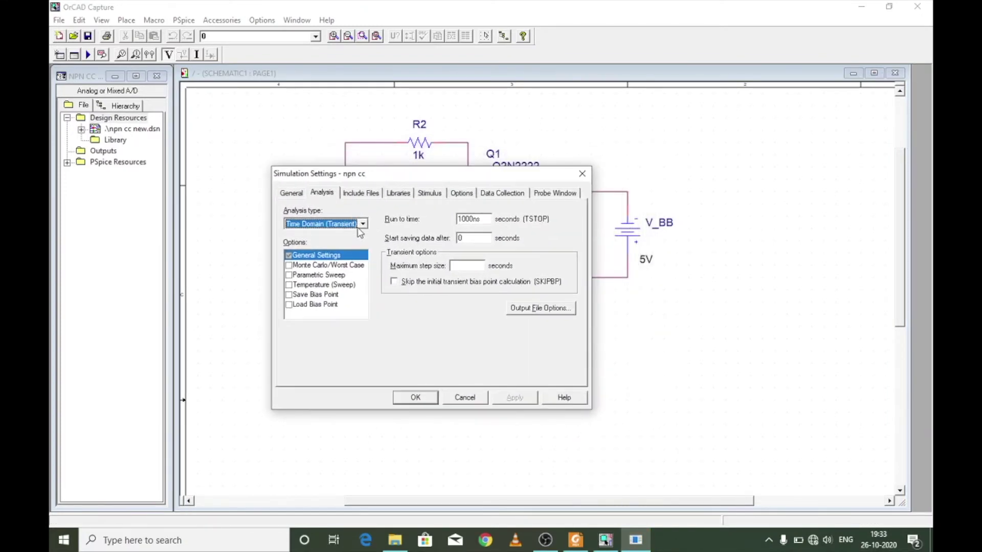
pyautogui.click(363, 224)
pyautogui.click(350, 243)
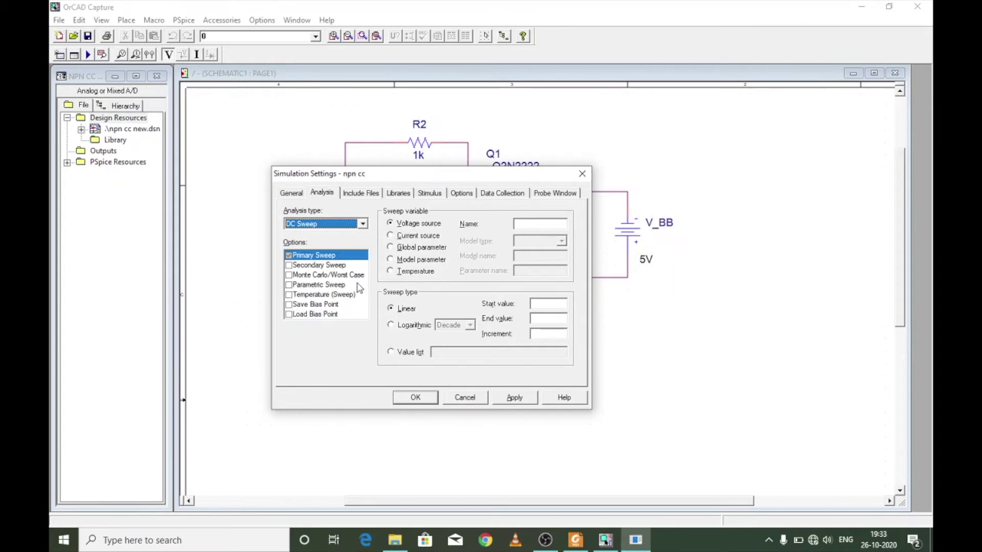
# Switch to pspice.pdf in Foxit Reader and check the sweep settings tables for the input characteristics.
pyautogui.moveTo(582, 543)
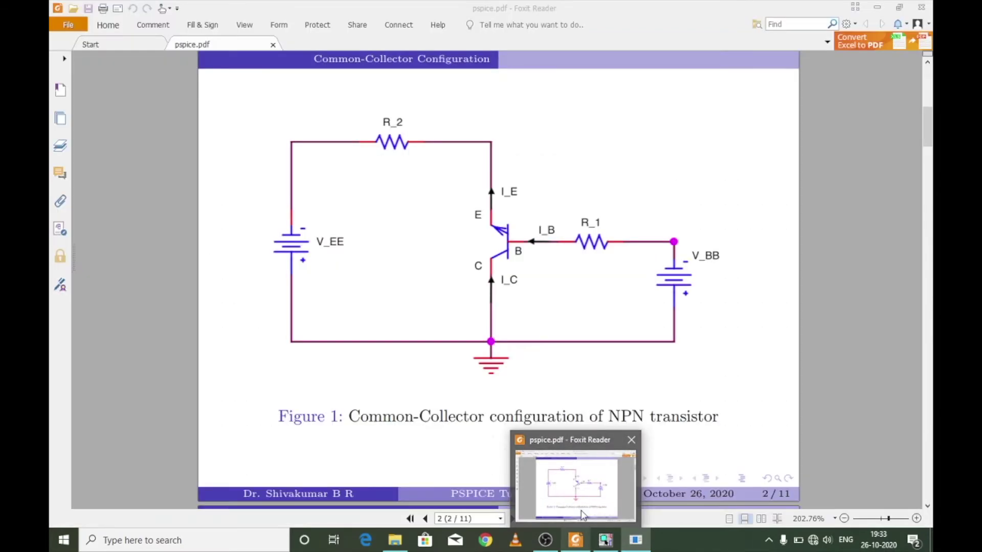
pyautogui.click(582, 515)
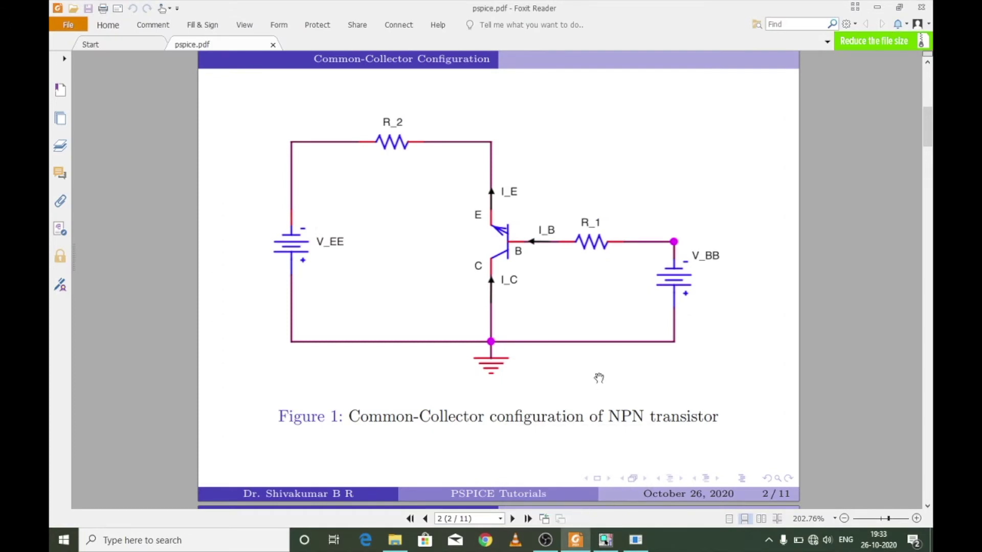
pyautogui.scroll(-2, 596, 377)
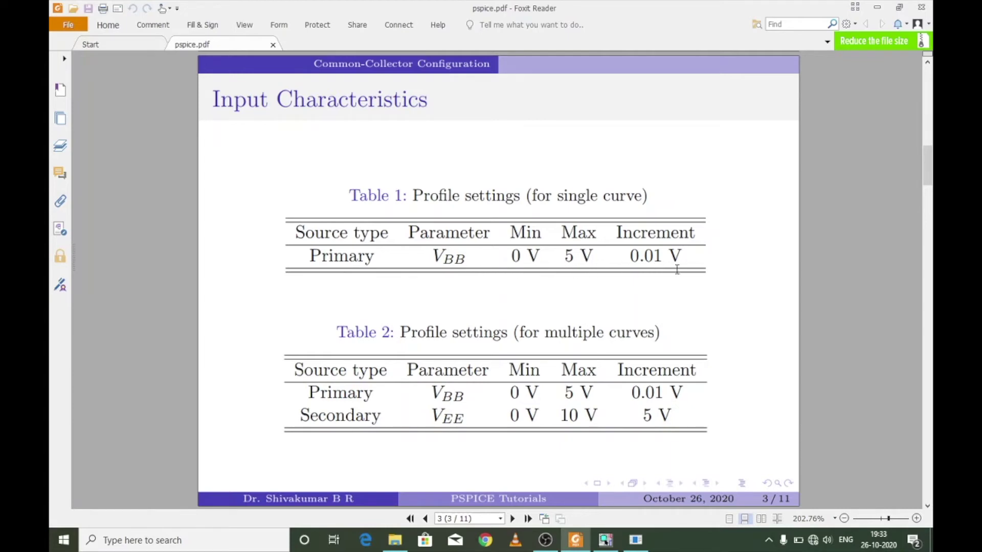
# Return to the npn cc simulation settings and set the primary sweep variable to voltage source V_BB, checking its name in the schematic.
pyautogui.click(647, 547)
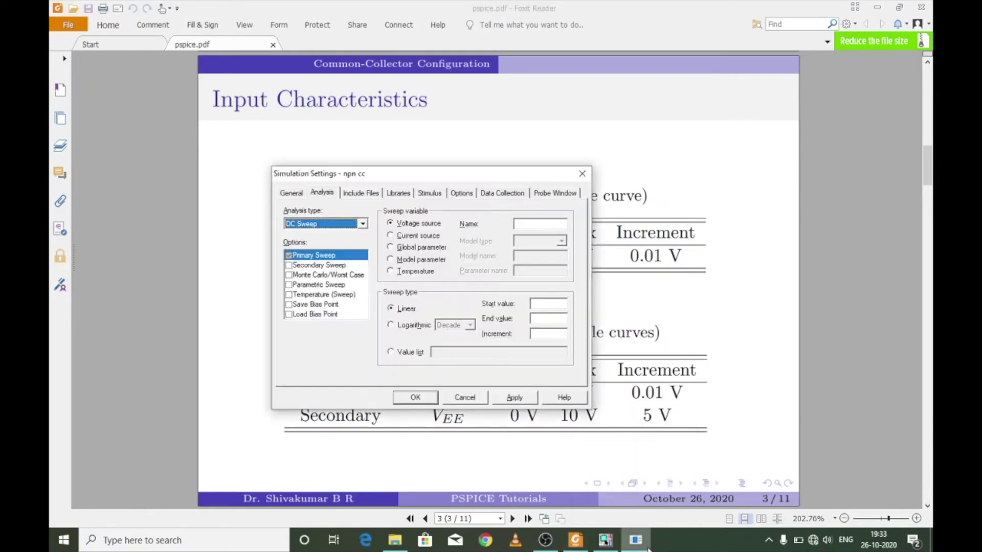
pyautogui.click(321, 257)
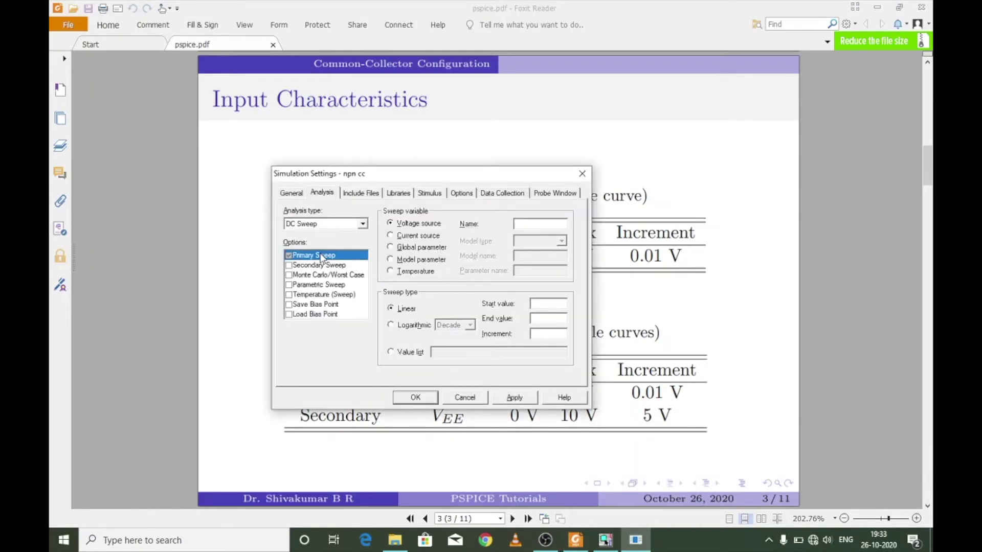
pyautogui.click(424, 224)
pyautogui.click(537, 223)
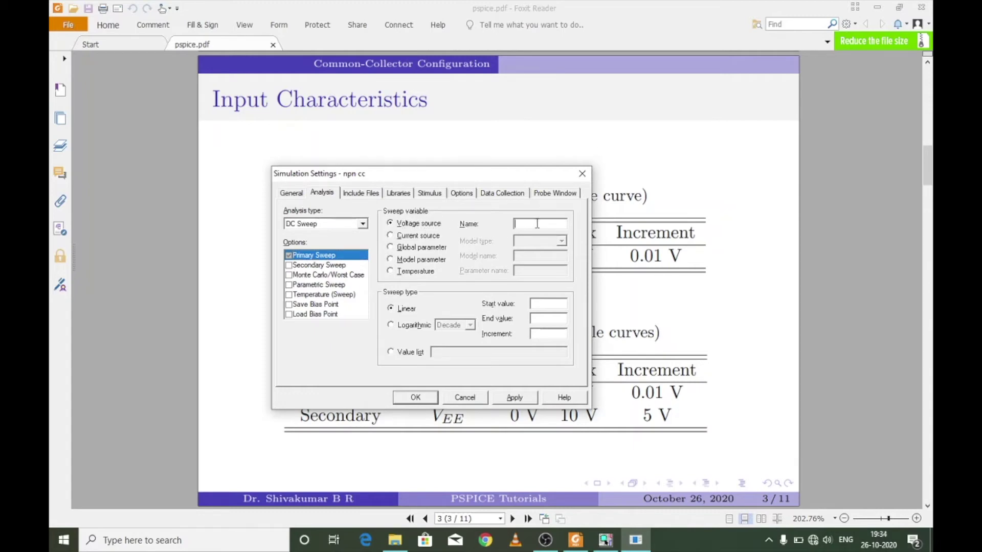
pyautogui.click(606, 540)
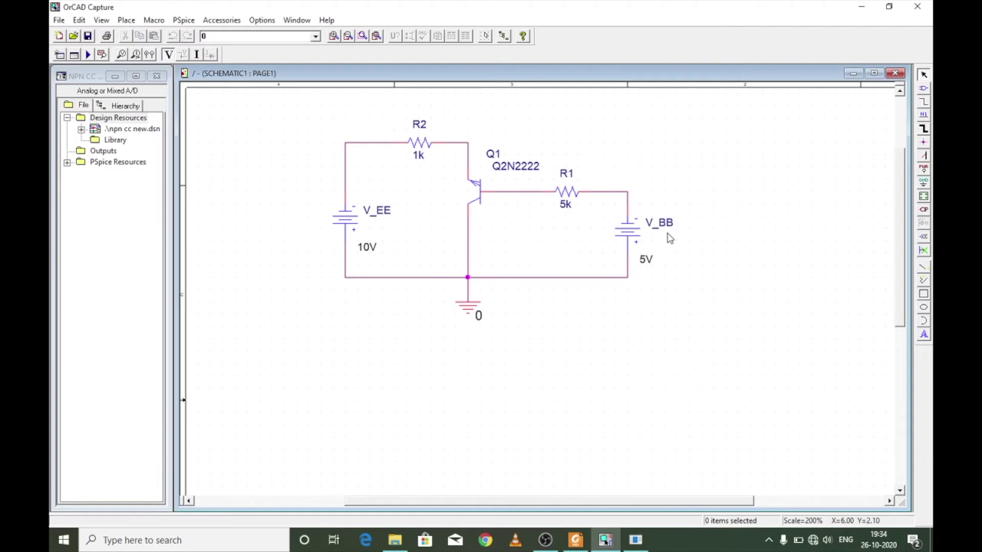
pyautogui.click(636, 540)
pyautogui.write('V_BB')
# Set the linear sweep to start at 0, end at 5 and increment by 0.01, and accept the simulation settings.
pyautogui.click(565, 305)
pyautogui.write('0')
pyautogui.click(560, 319)
pyautogui.write('5')
pyautogui.click(548, 335)
pyautogui.write('0.')
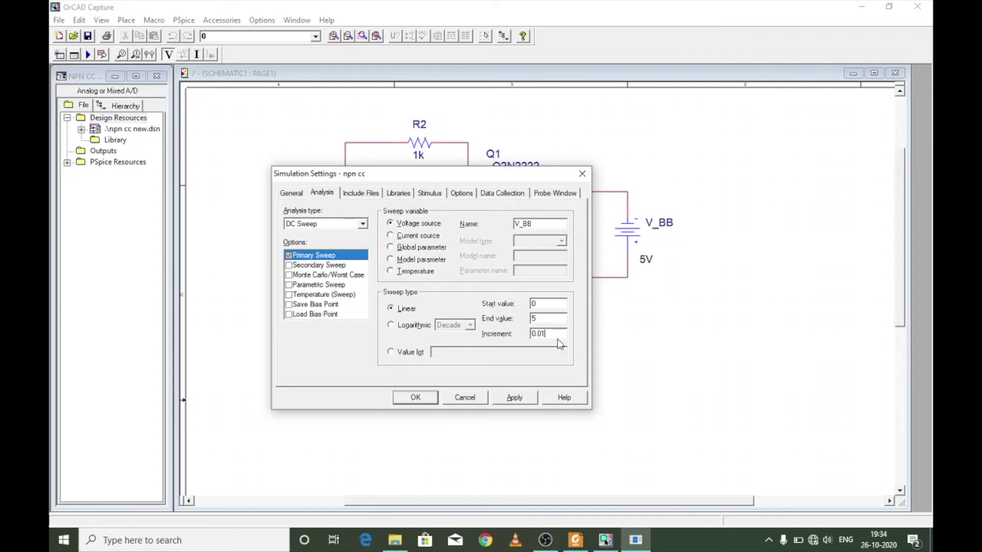
pyautogui.click(416, 397)
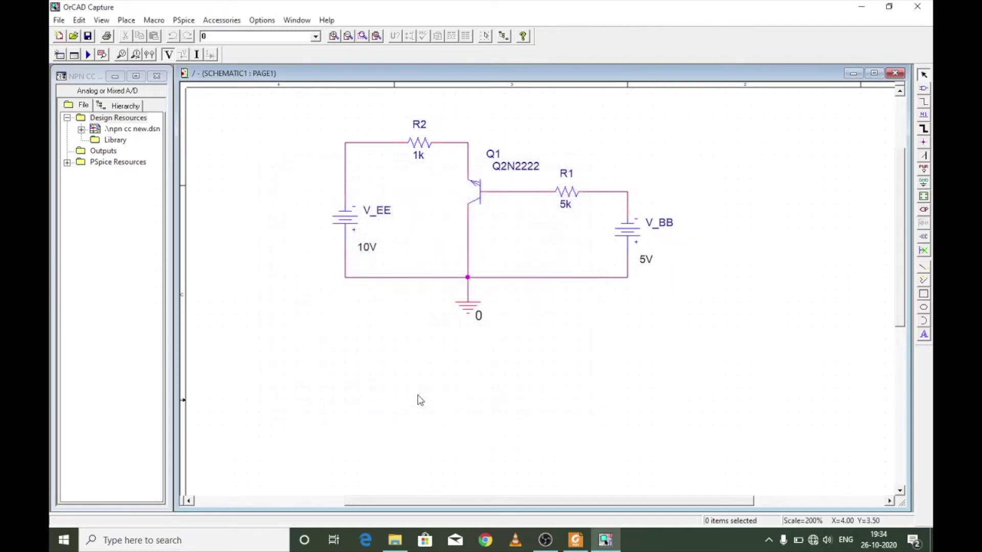
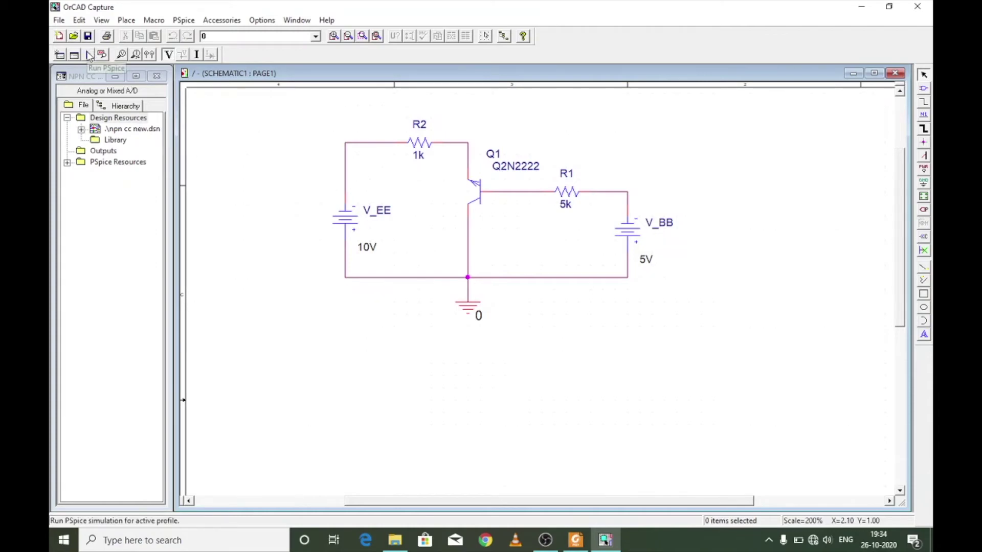
# Run the PSpice simulation for the npn cc profile.
pyautogui.click(183, 20)
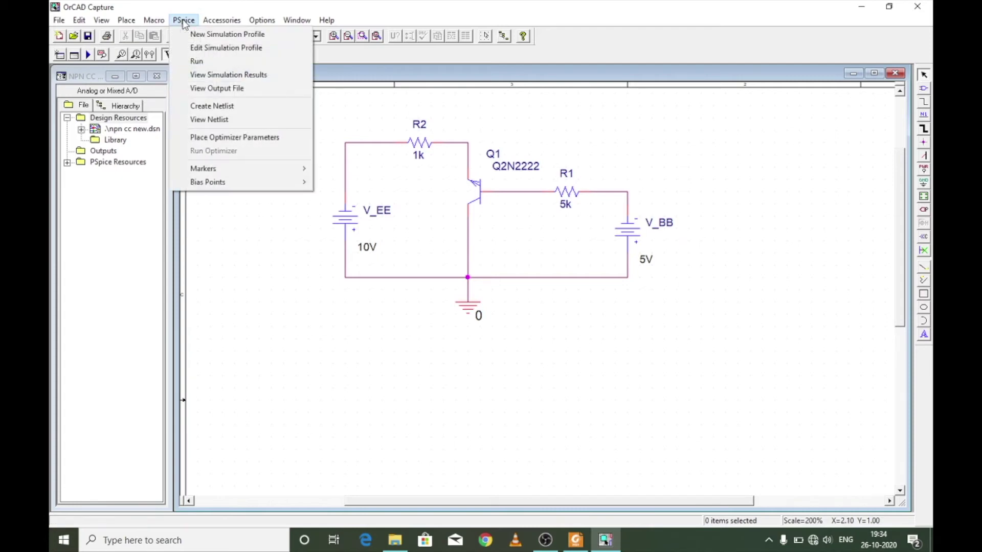
pyautogui.click(203, 61)
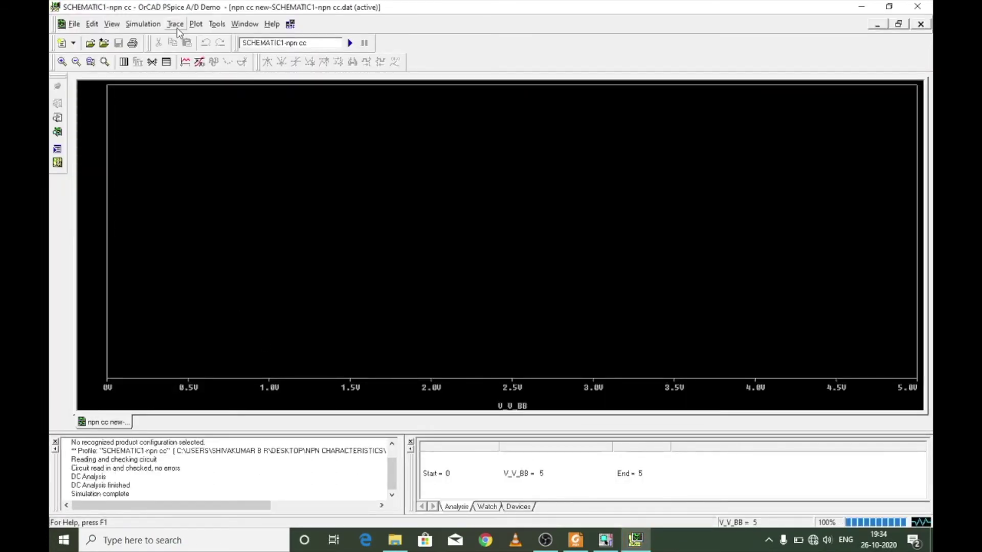
# Add the base current IB(Q1) as a trace on the empty plot.
pyautogui.click(176, 25)
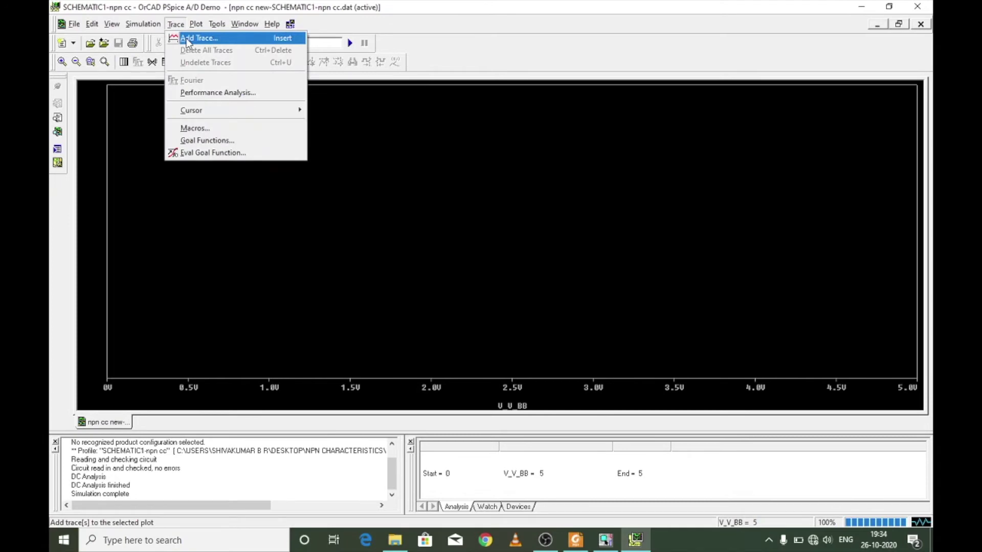
pyautogui.click(187, 41)
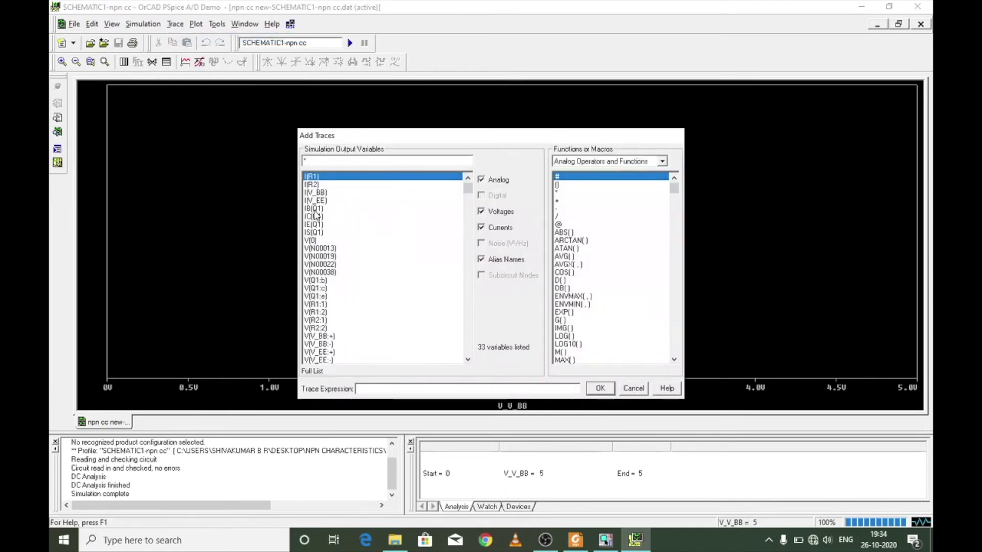
pyautogui.doubleClick(314, 209)
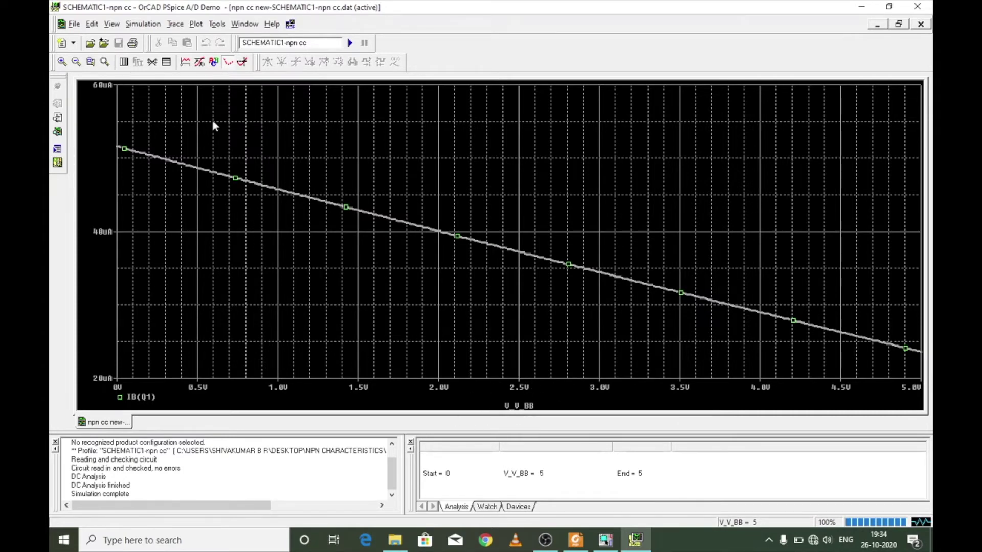
# Change the plot's X axis variable to V(Q1:b) and accept the axis settings.
pyautogui.click(196, 24)
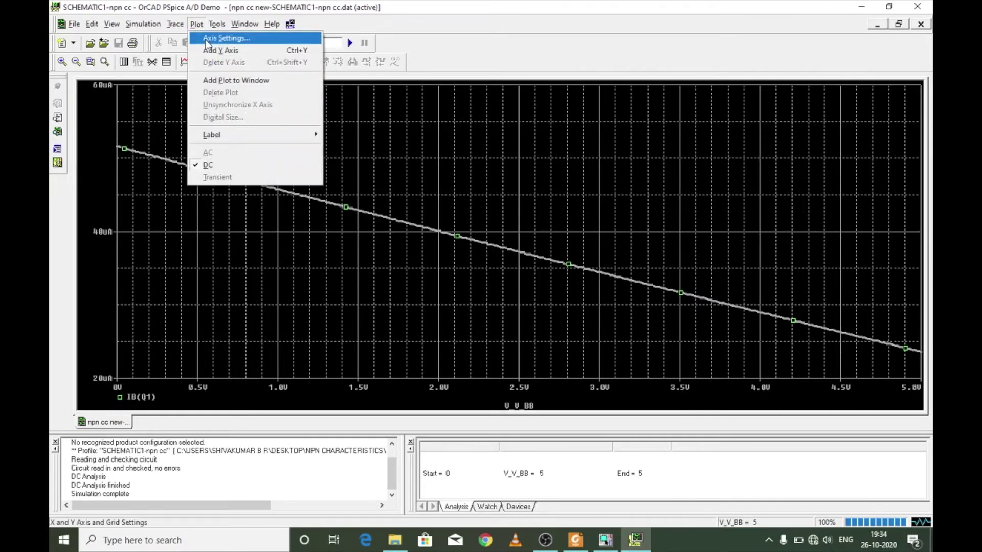
pyautogui.click(206, 39)
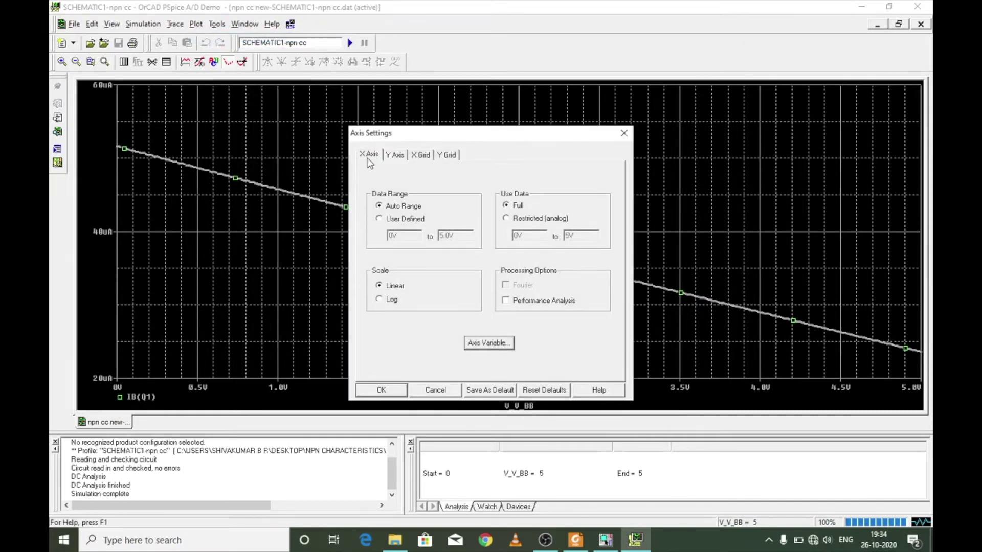
pyautogui.click(482, 343)
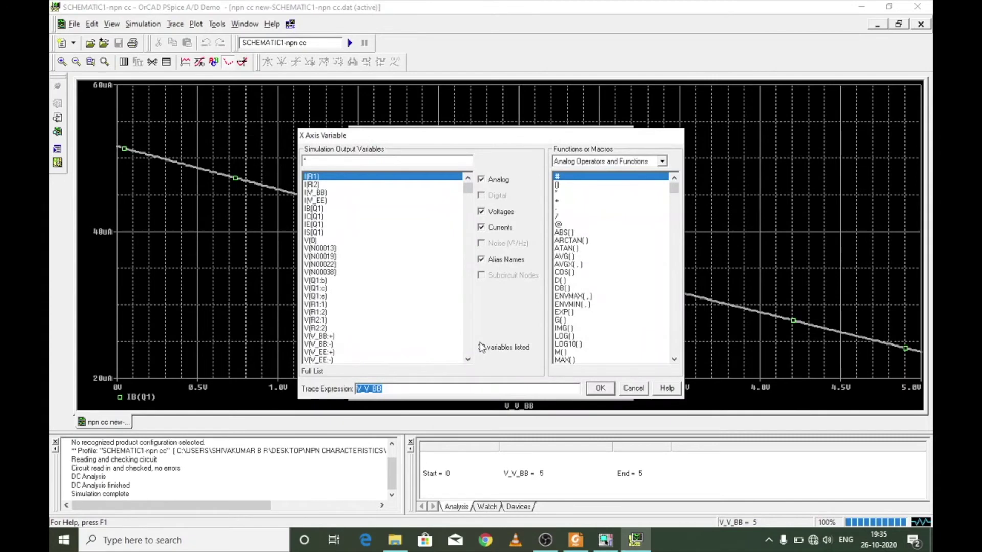
pyautogui.click(317, 281)
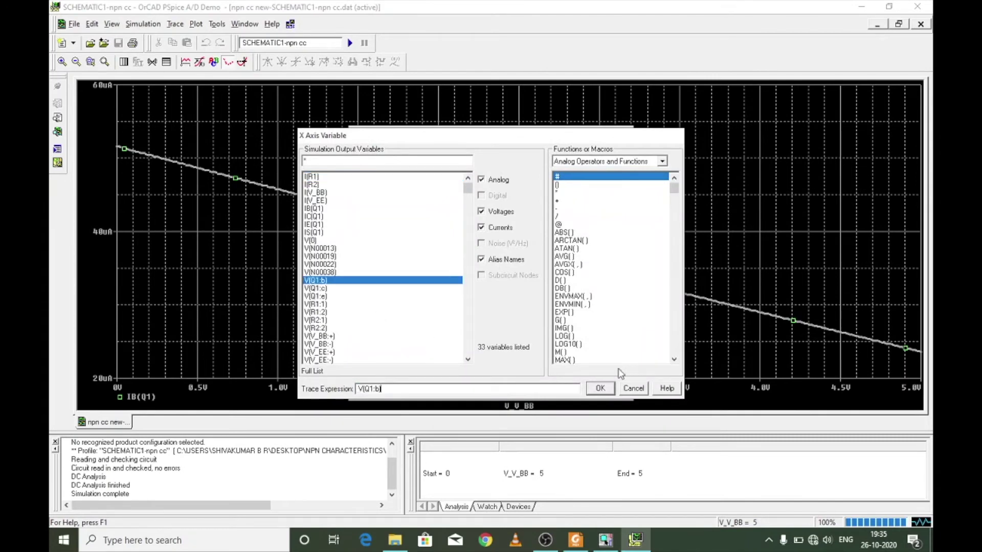
pyautogui.click(602, 389)
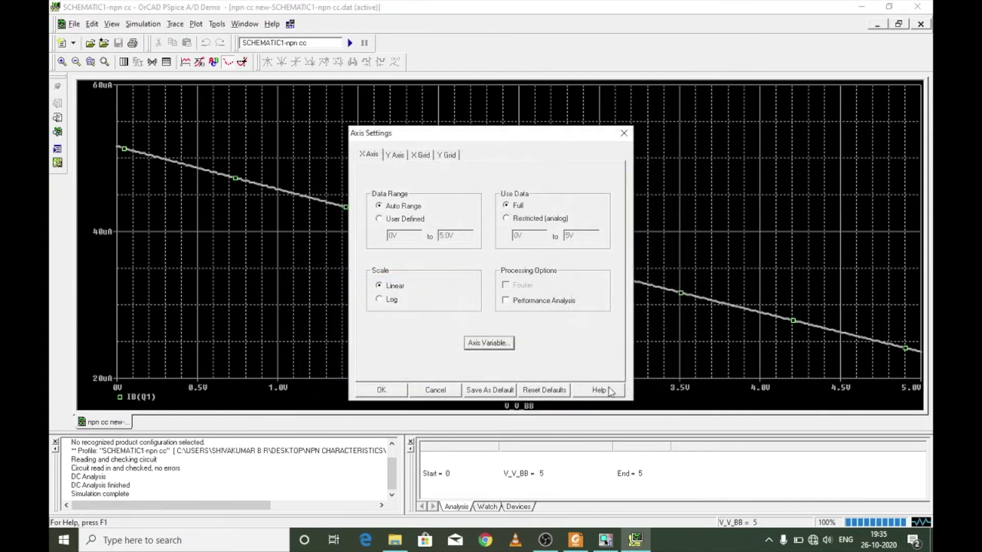
pyautogui.click(379, 394)
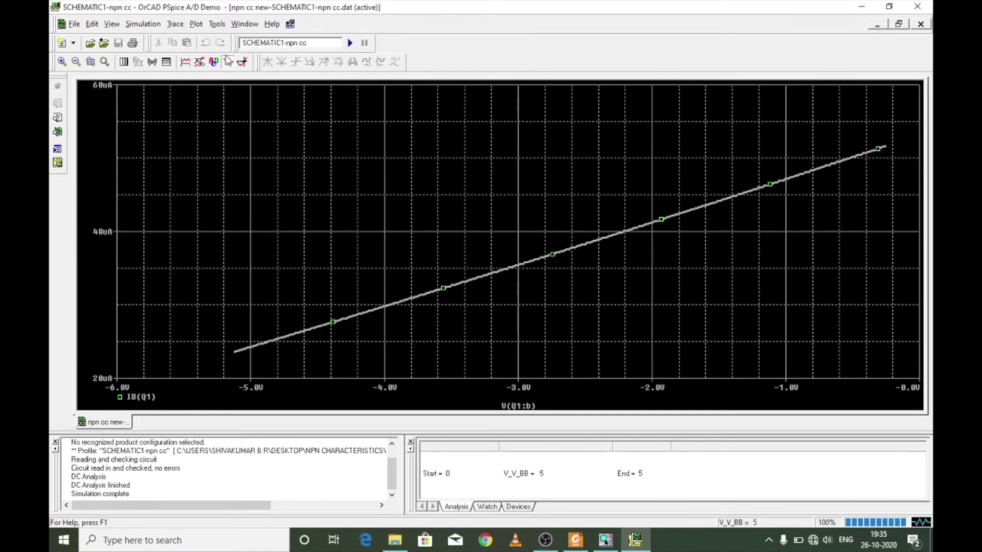
# Set the major and minor grids to None for both the X and Y axes of the plot.
pyautogui.click(217, 26)
pyautogui.moveTo(197, 25)
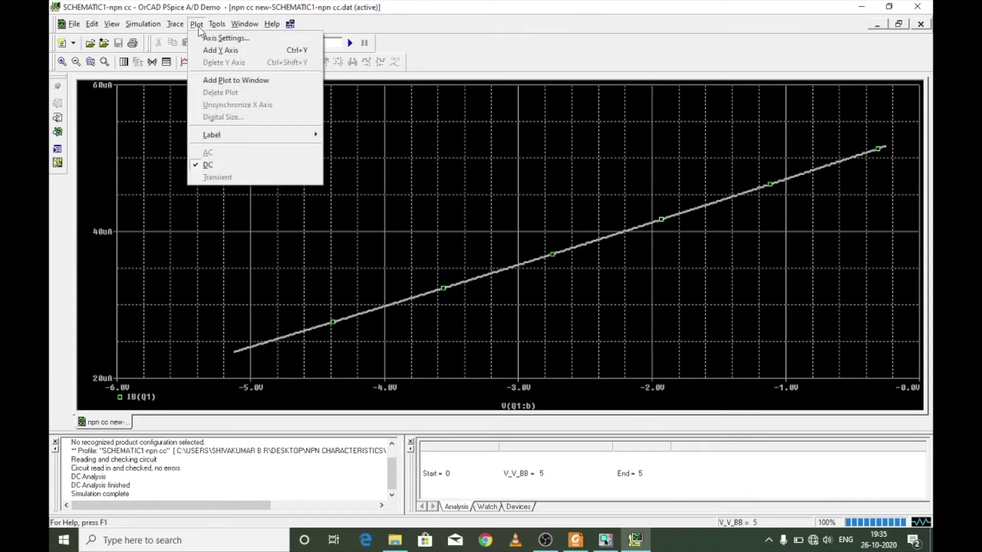
pyautogui.click(225, 38)
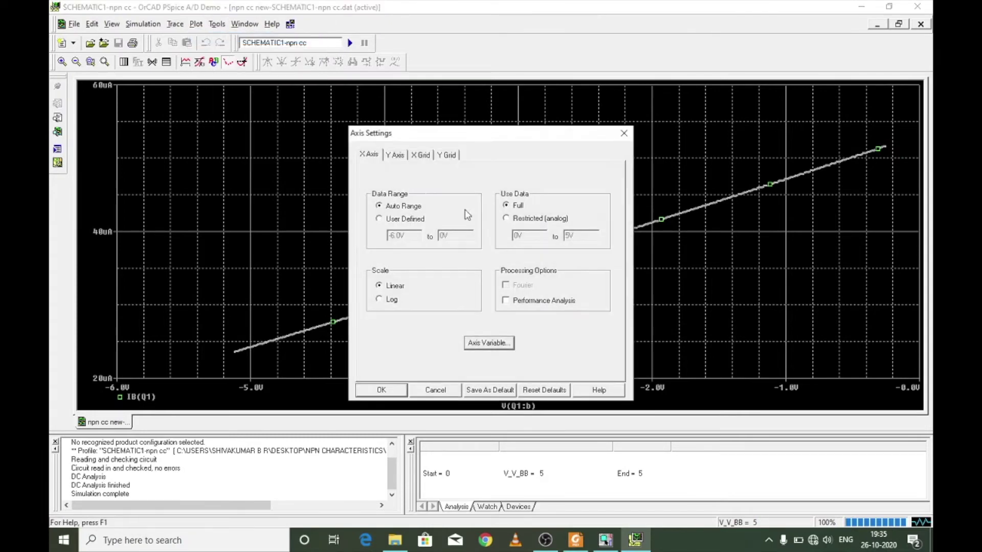
pyautogui.click(425, 155)
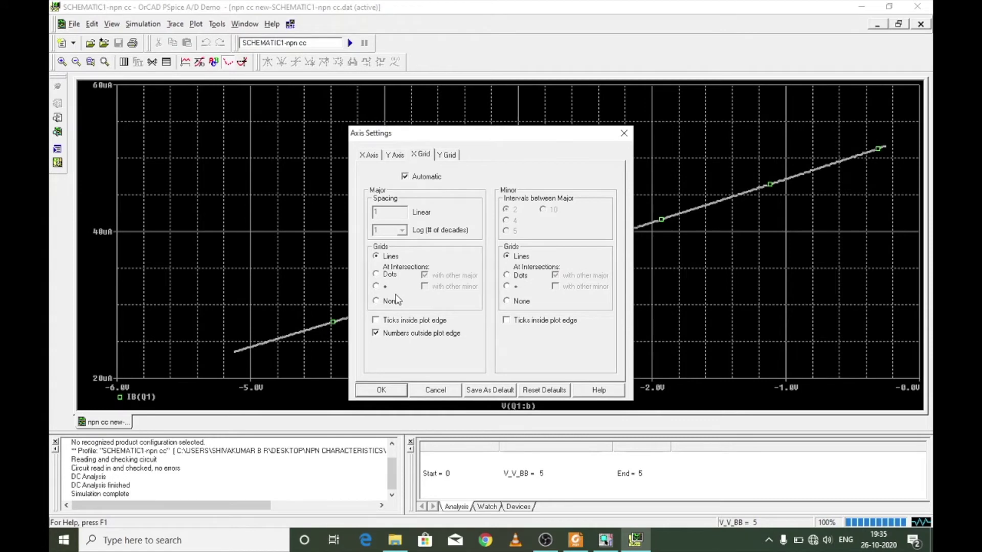
pyautogui.click(506, 300)
pyautogui.click(447, 155)
pyautogui.click(381, 301)
pyautogui.click(516, 300)
pyautogui.click(398, 392)
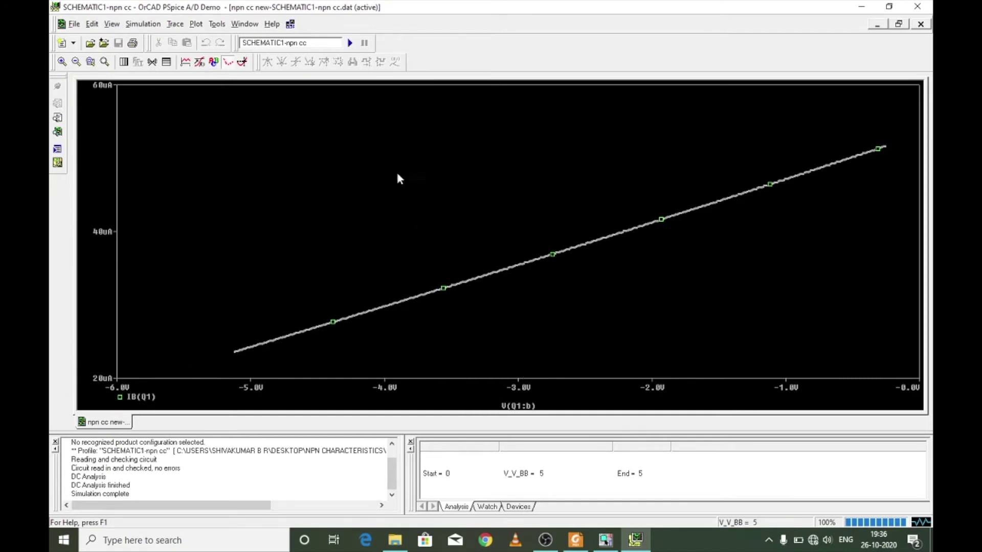
# Set the end value of the primary V_BB sweep to 10 and run the simulation again.
pyautogui.click(143, 24)
pyautogui.click(154, 80)
pyautogui.doubleClick(611, 293)
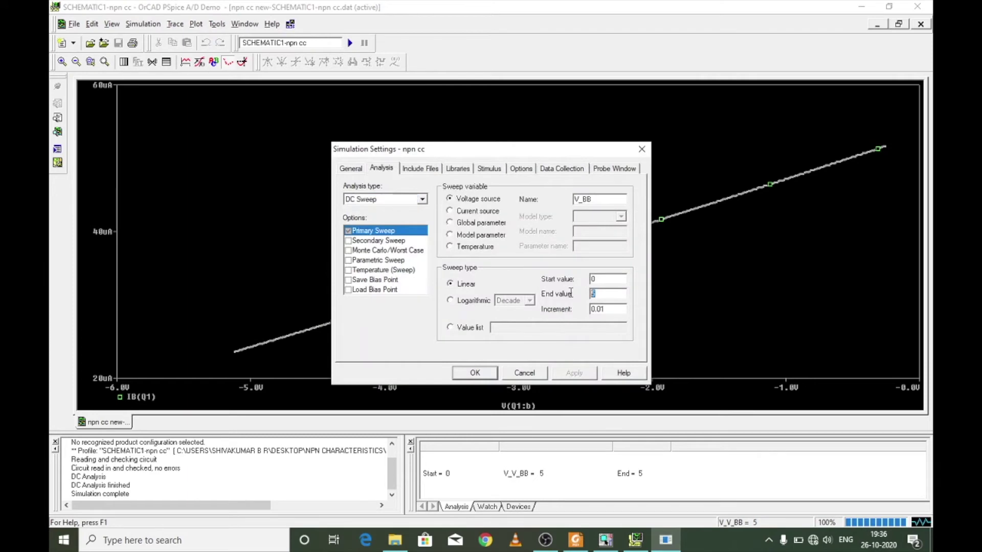
pyautogui.write('10')
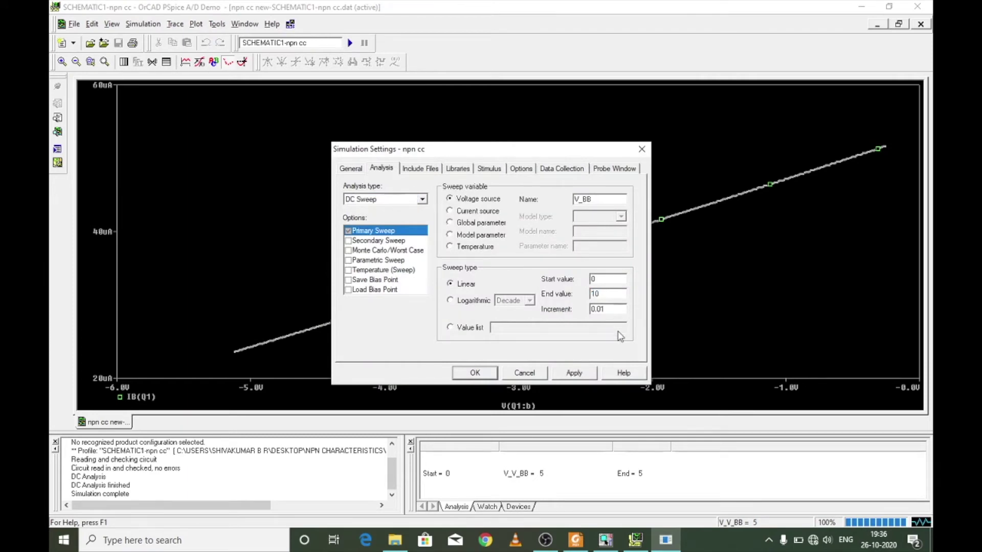
pyautogui.click(574, 373)
pyautogui.click(475, 373)
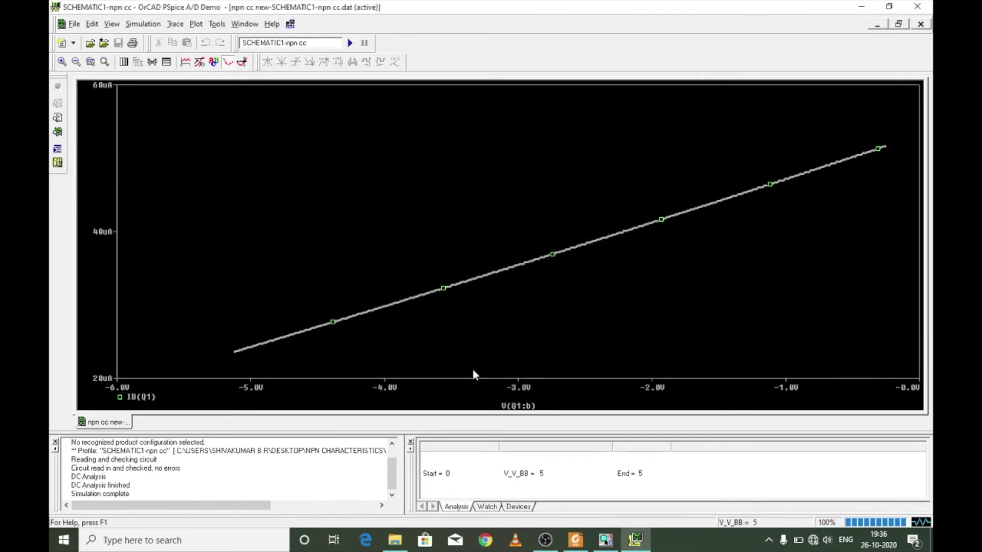
pyautogui.click(350, 43)
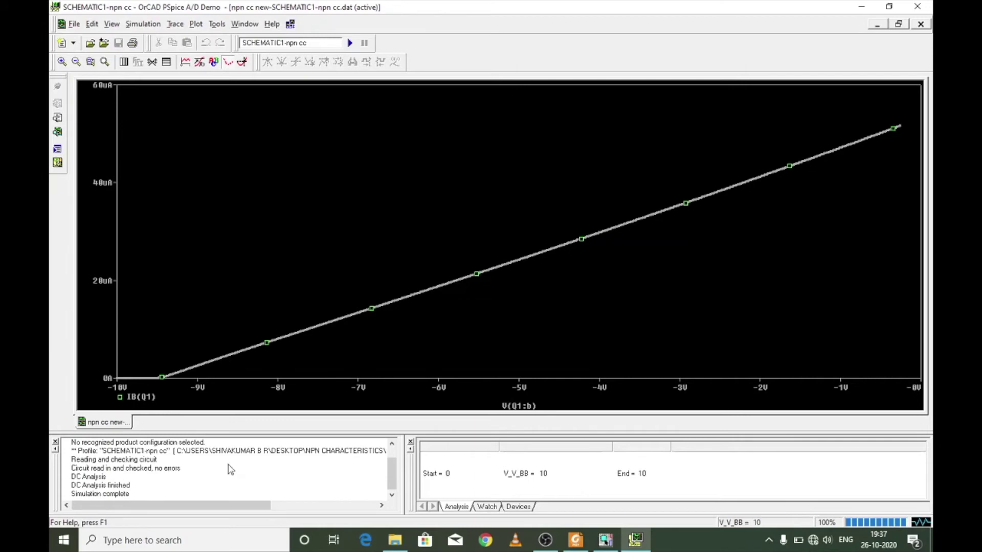
# Enable the secondary sweep in the npn cc simulation settings, checking the source names in the OrCAD Capture schematic.
pyautogui.click(602, 541)
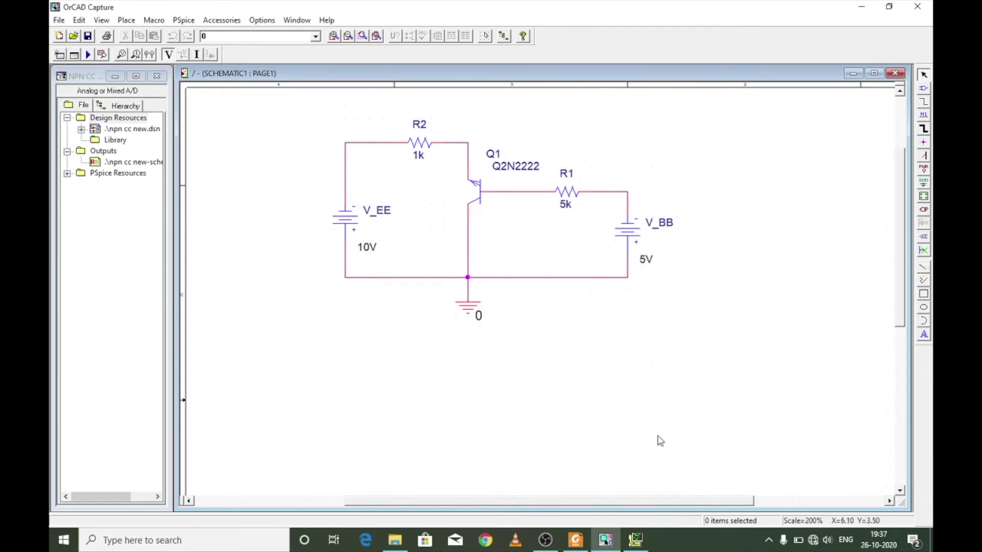
pyautogui.click(636, 541)
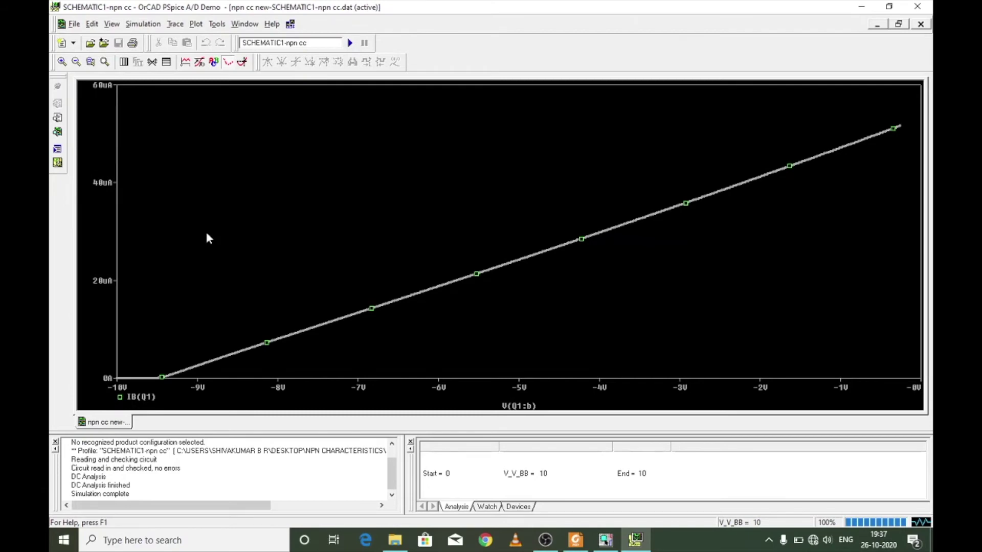
pyautogui.click(145, 24)
pyautogui.click(160, 79)
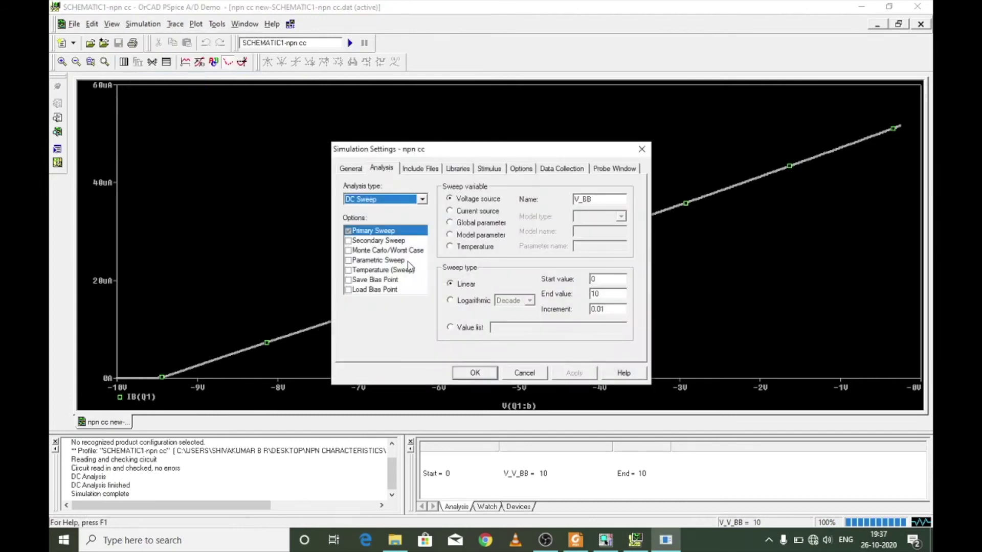
pyautogui.click(349, 241)
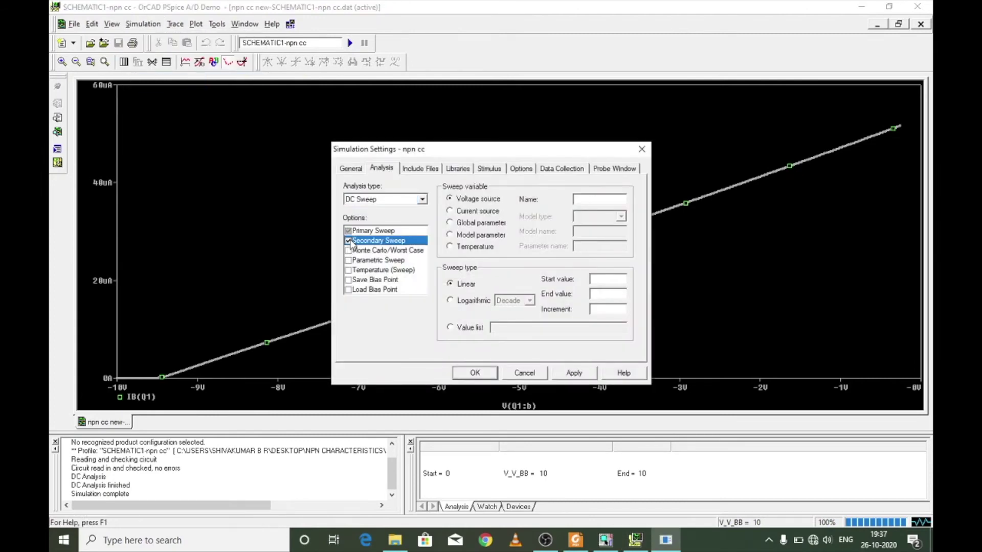
pyautogui.click(636, 540)
pyautogui.click(606, 539)
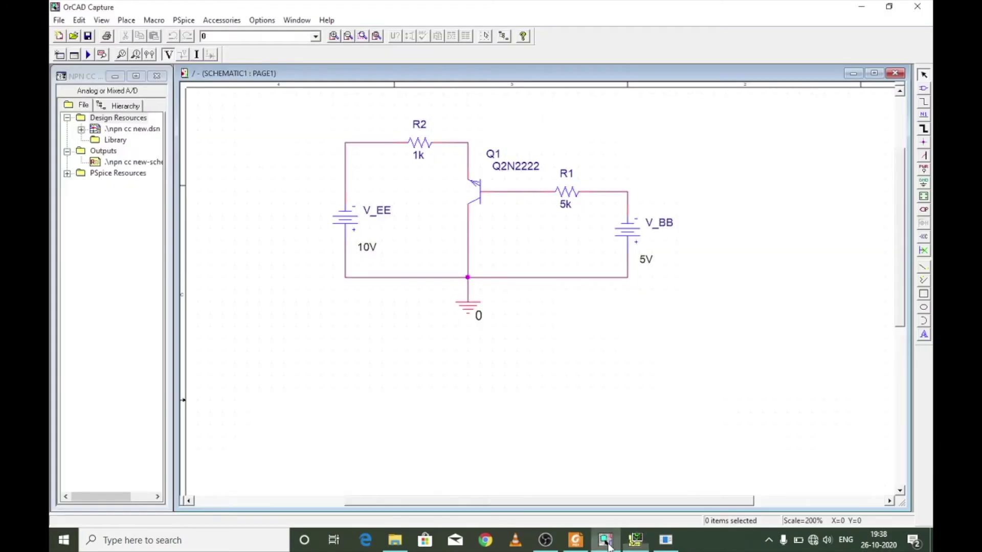
pyautogui.click(666, 540)
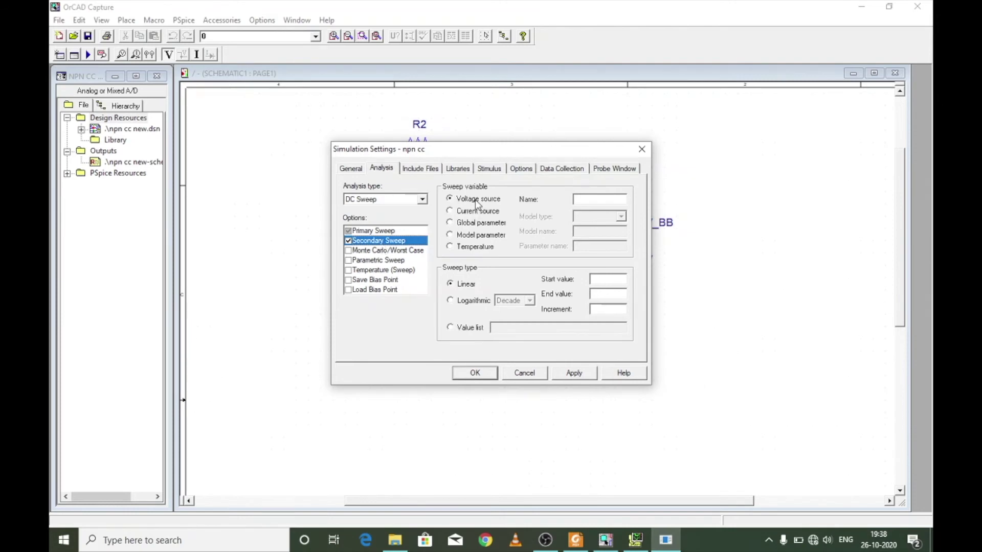
# Set the secondary sweep to voltage source V_EE, linear from 0 to 10 in increments of 5, and accept the settings.
pyautogui.click(614, 197)
pyautogui.write('V_EE')
pyautogui.click(612, 282)
pyautogui.write('0')
pyautogui.click(608, 294)
pyautogui.write('10')
pyautogui.write('5')
pyautogui.click(576, 377)
pyautogui.click(473, 373)
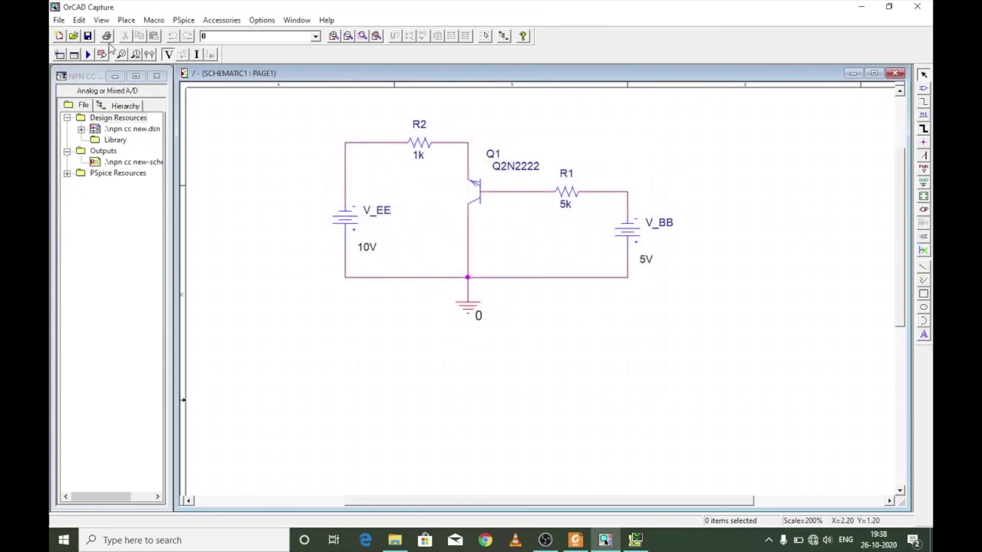
# Run the simulation with both sweeps and close the results window after viewing the input characteristics.
pyautogui.click(88, 54)
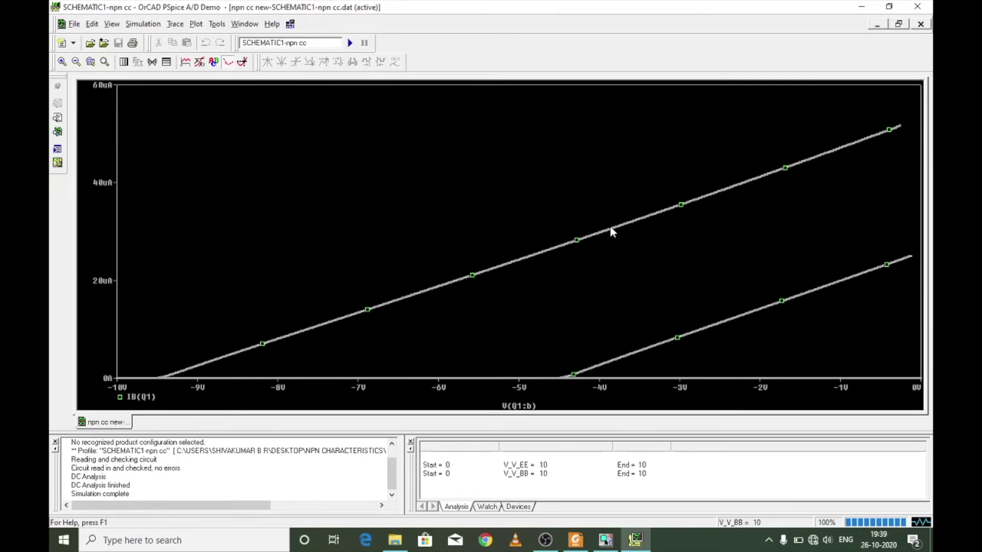
pyautogui.click(917, 7)
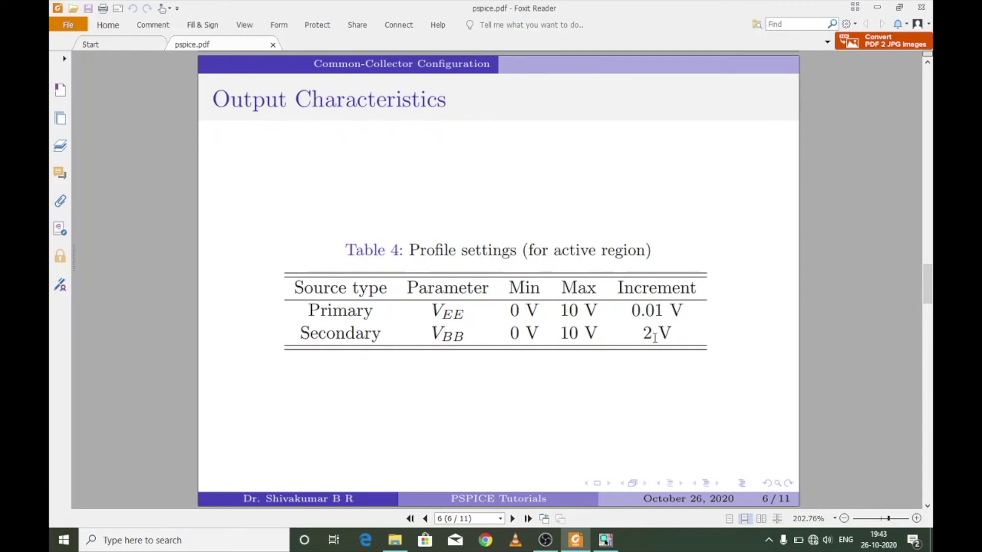
# Switch to OrCAD Capture and open the npn cc simulation profile for editing, checking the primary V_EE sweep values.
pyautogui.click(618, 540)
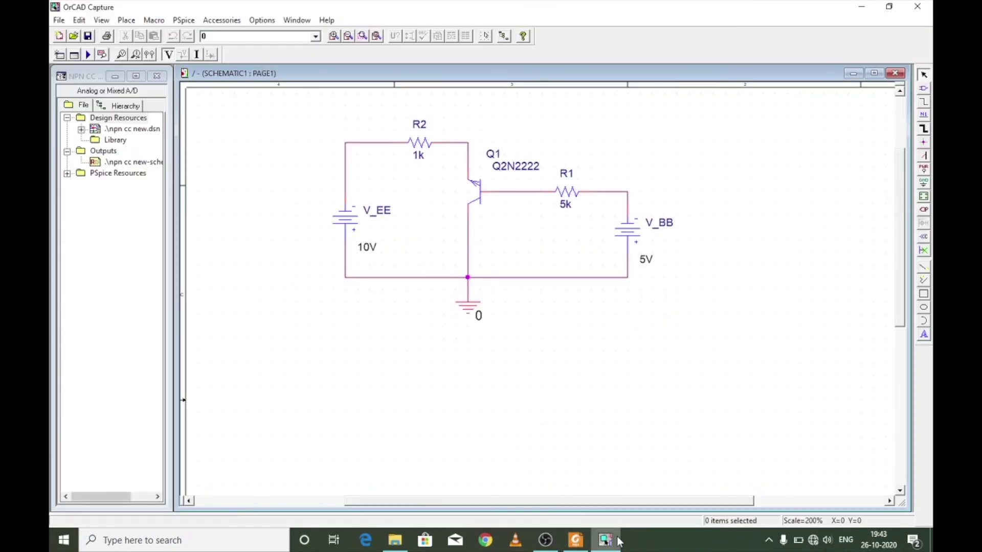
pyautogui.click(184, 20)
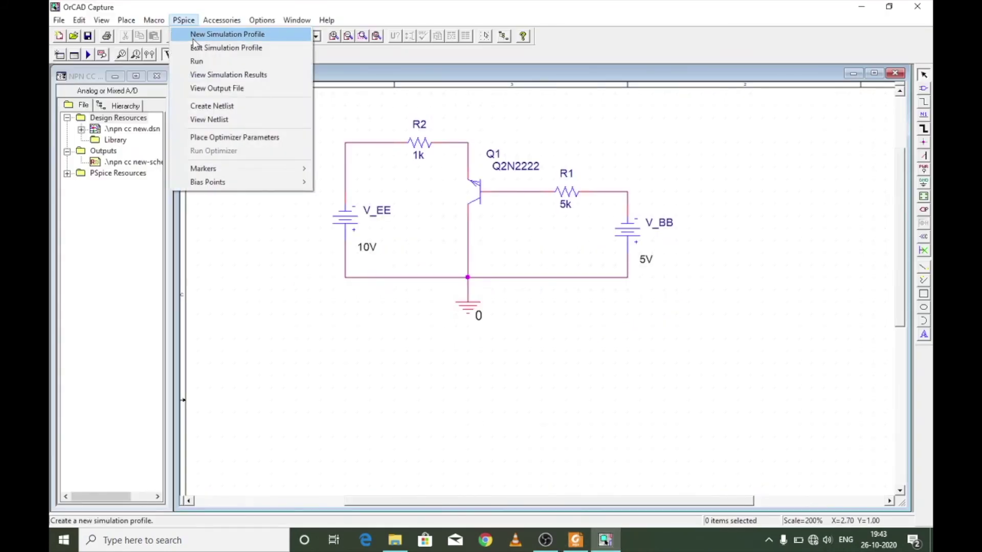
pyautogui.click(194, 48)
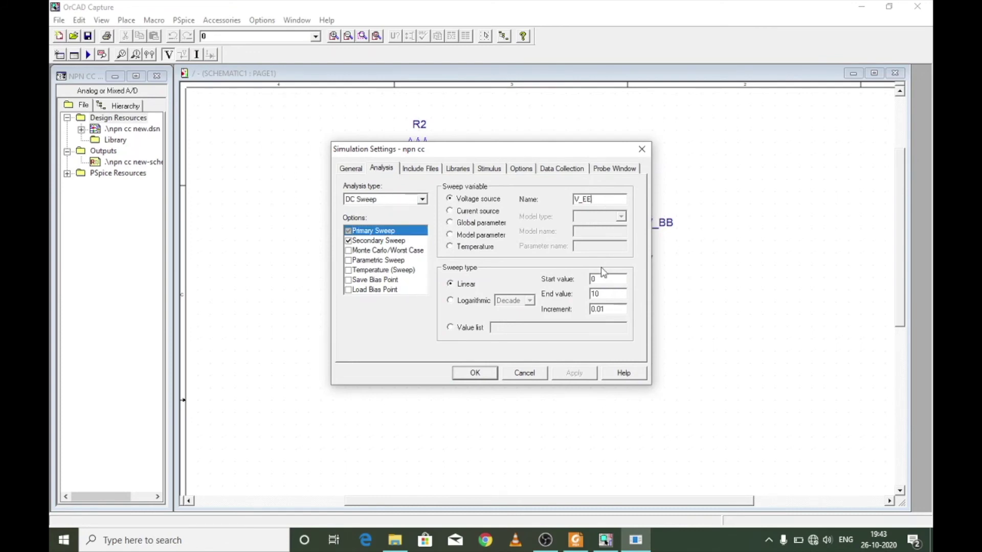
pyautogui.click(617, 311)
# Set the secondary V_BB sweep to end at 10 with an increment of 2 and accept the simulation settings.
pyautogui.click(406, 240)
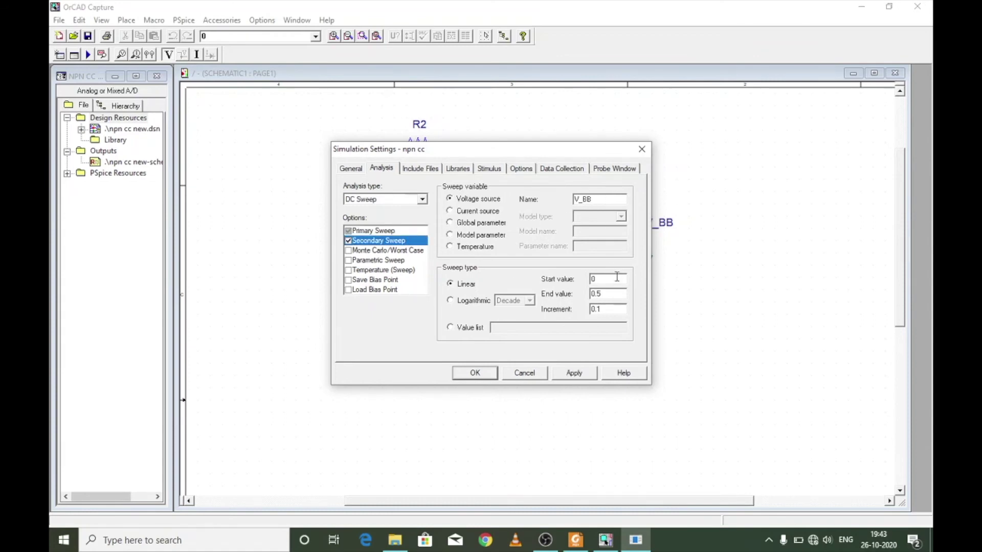
pyautogui.doubleClick(616, 293)
pyautogui.write('10')
pyautogui.doubleClick(618, 310)
pyautogui.write('2')
pyautogui.click(578, 374)
pyautogui.click(475, 373)
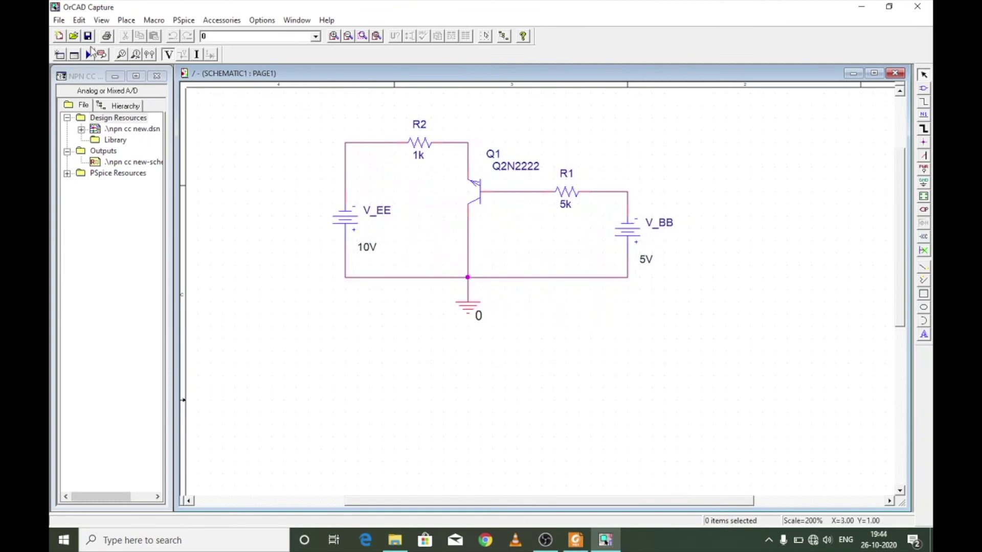
# Run the simulation and add the emitter current IE(Q1) as a trace.
pyautogui.click(90, 54)
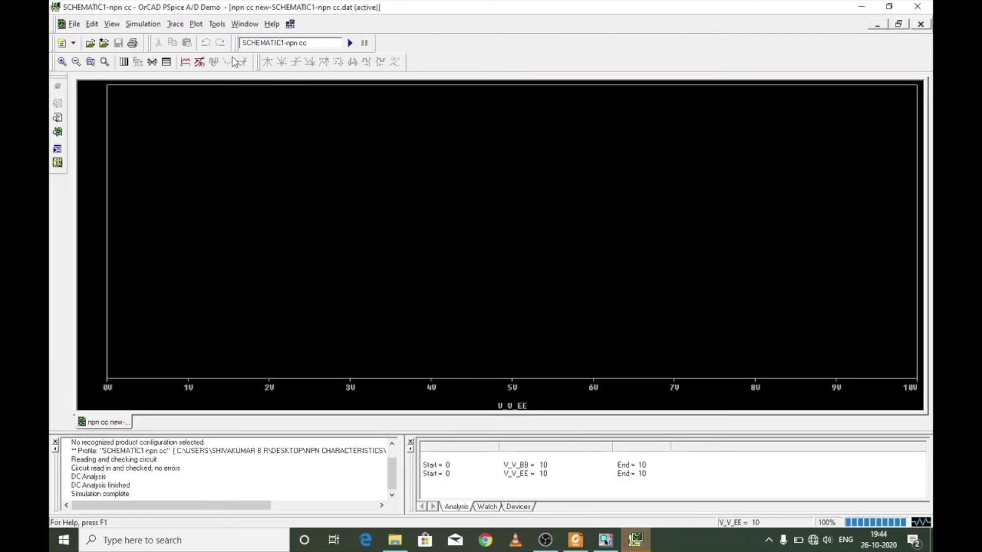
pyautogui.click(175, 23)
pyautogui.click(189, 36)
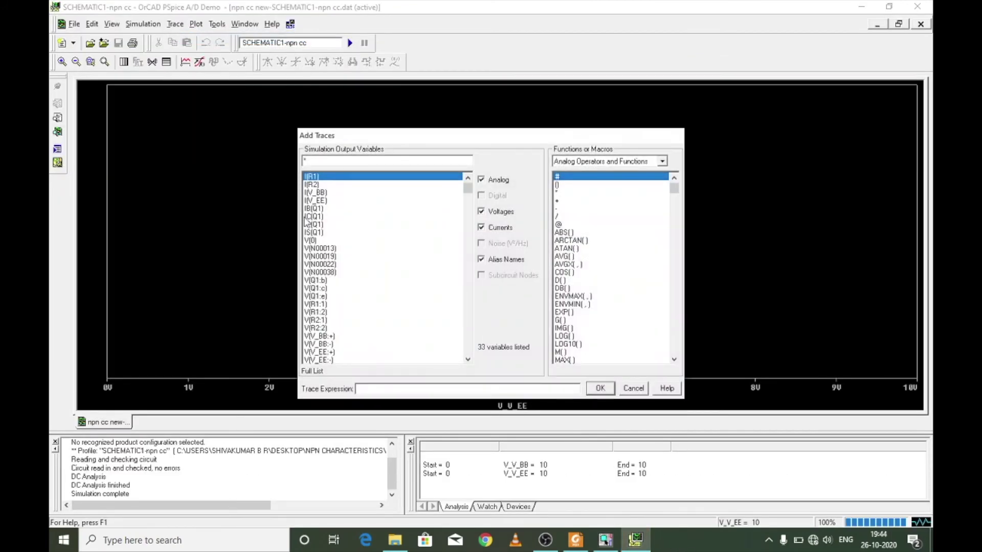
pyautogui.doubleClick(314, 225)
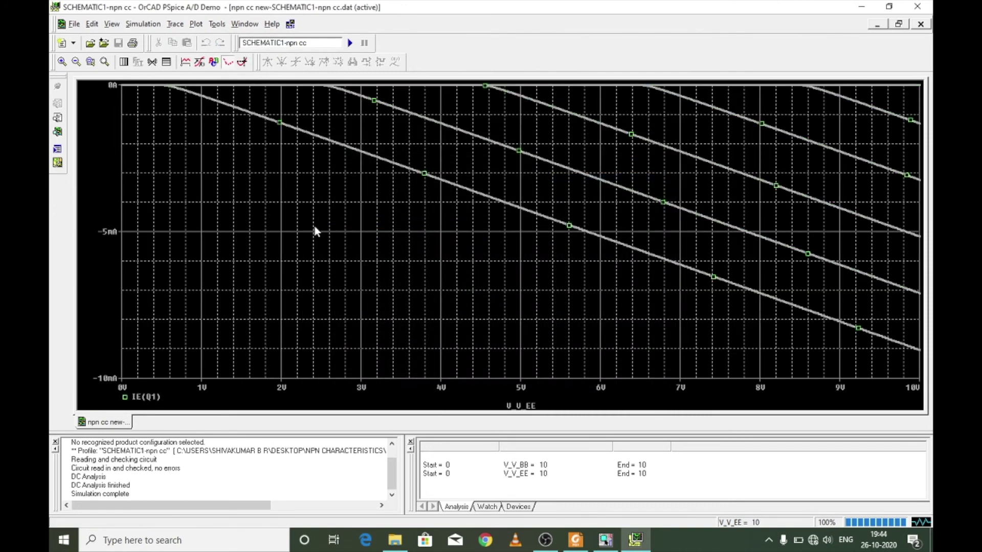
# Change the plot's X axis variable to V(Q1:e) and turn off the X and Y gridlines.
pyautogui.click(196, 24)
pyautogui.click(207, 37)
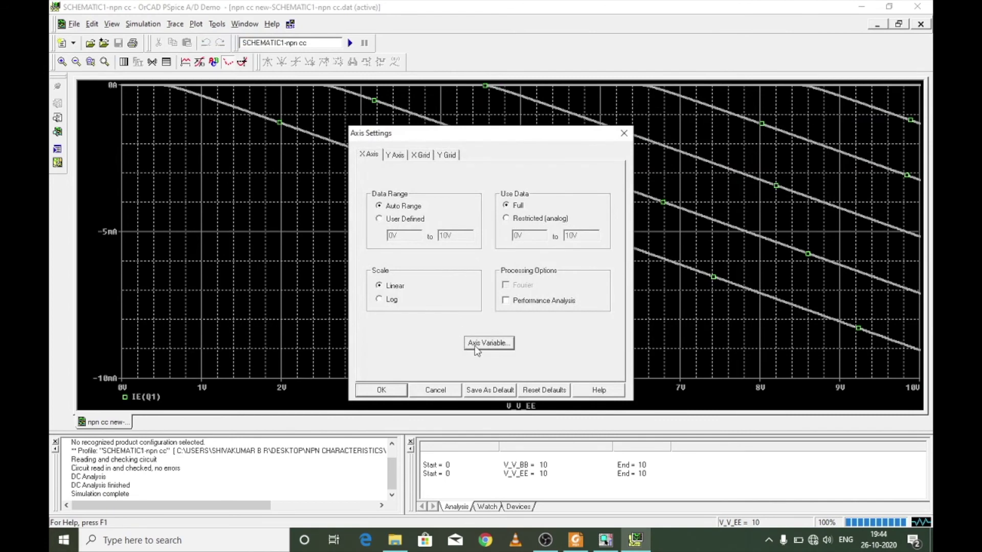
pyautogui.click(475, 344)
pyautogui.doubleClick(321, 297)
pyautogui.click(381, 394)
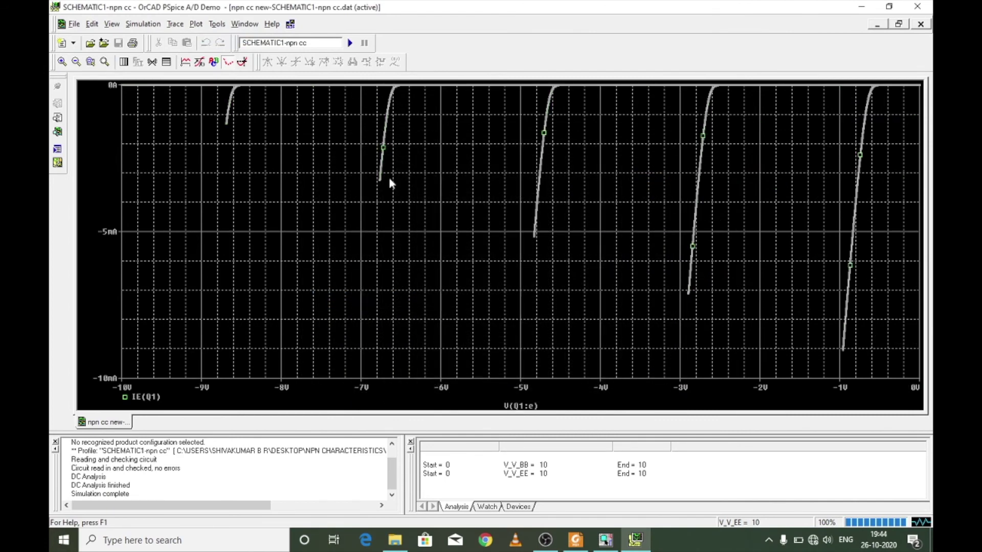
pyautogui.click(221, 25)
pyautogui.click(223, 26)
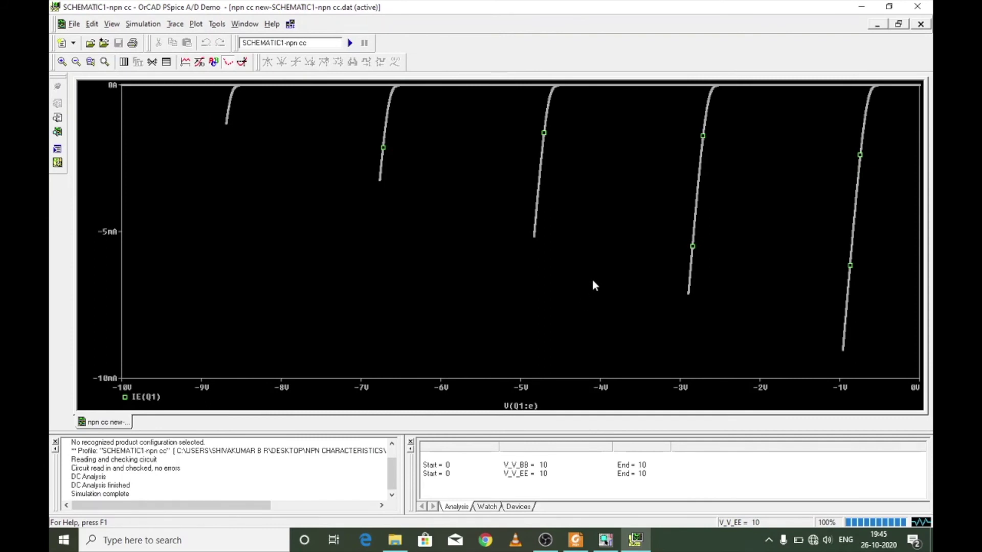
# Review the schematic in OrCAD Capture, and look up the Transfer Characteristics profile settings in pspice.pdf in Foxit Reader.
pyautogui.moveTo(605, 540)
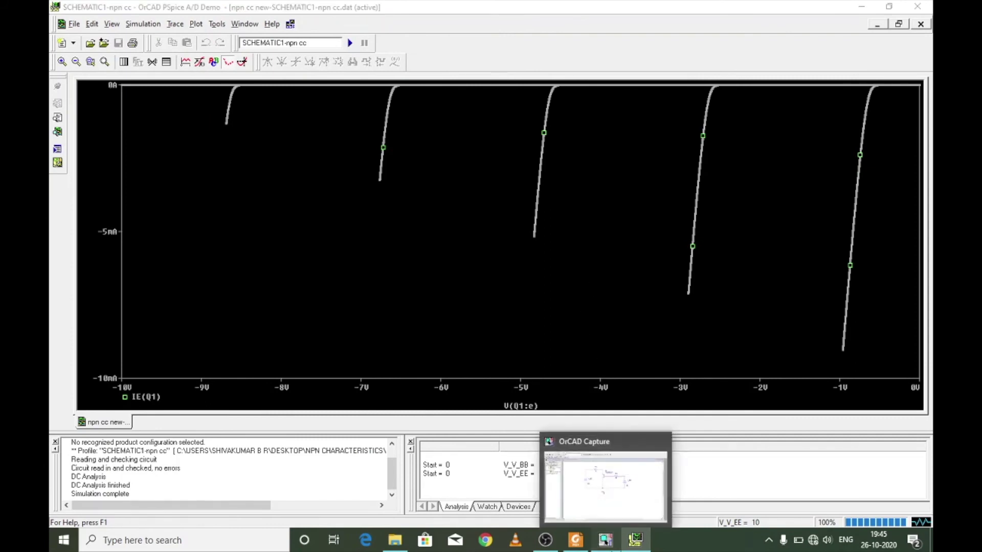
pyautogui.click(606, 486)
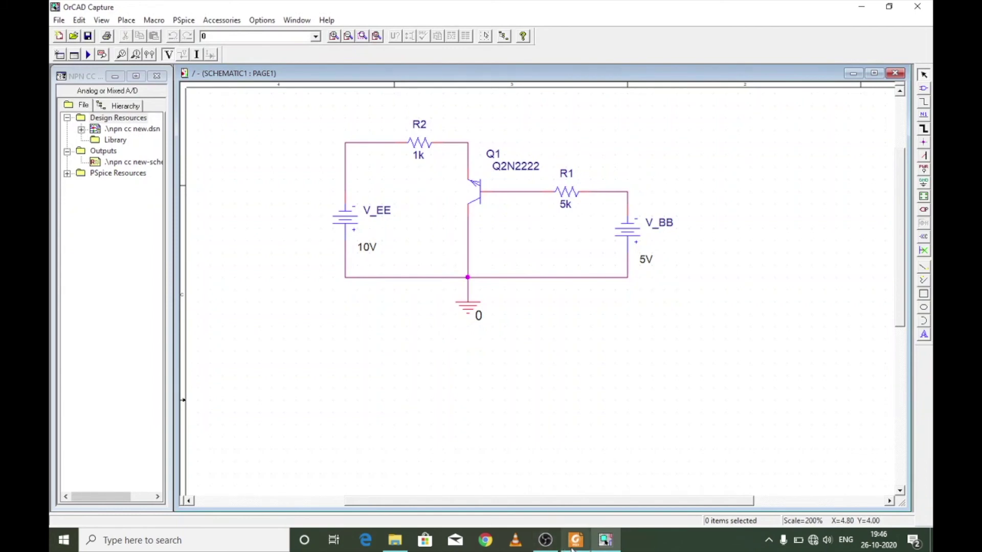
pyautogui.moveTo(571, 548)
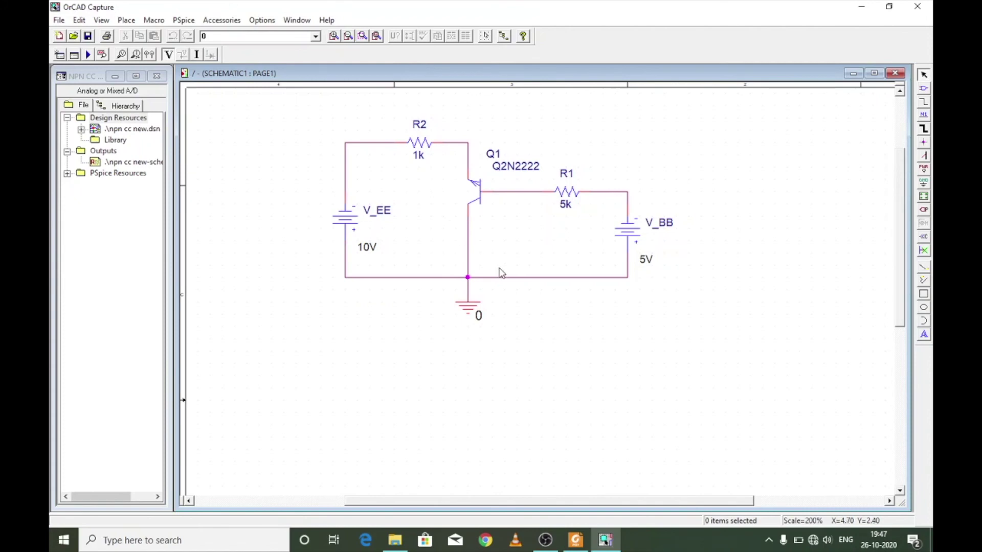
pyautogui.click(576, 540)
pyautogui.scroll(-2, 568, 451)
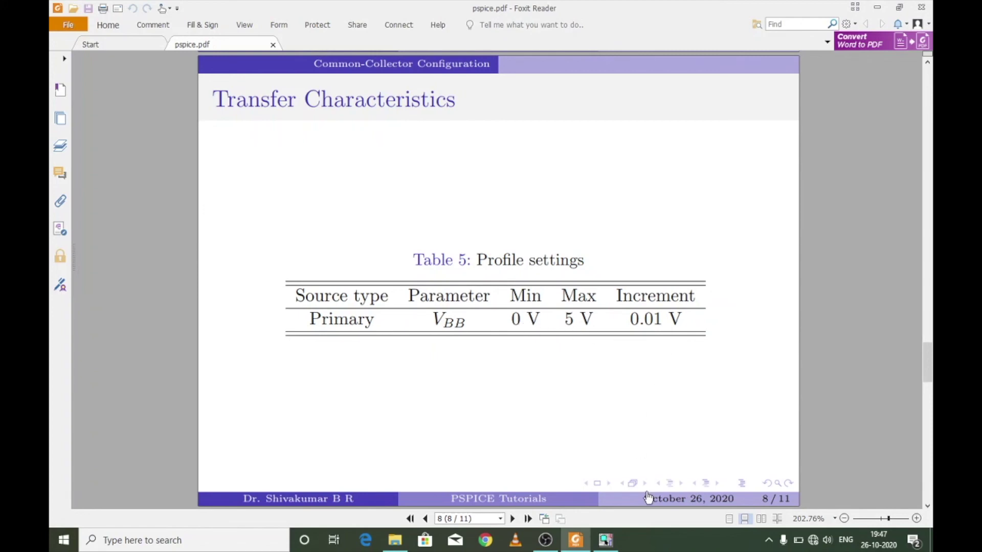
# Switch to OrCAD Capture, open the npn cc simulation profile for editing and disable the secondary sweep.
pyautogui.click(607, 541)
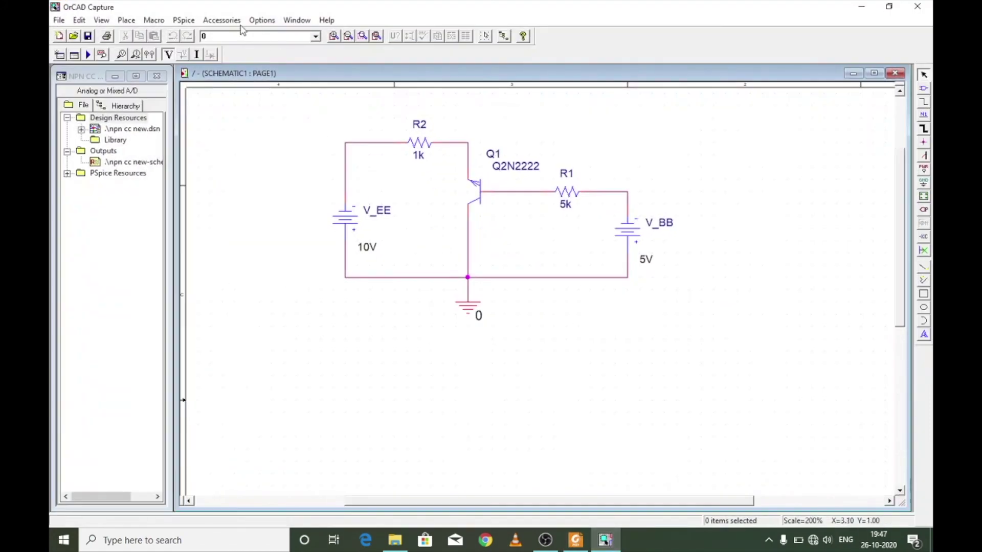
pyautogui.click(183, 20)
pyautogui.click(197, 47)
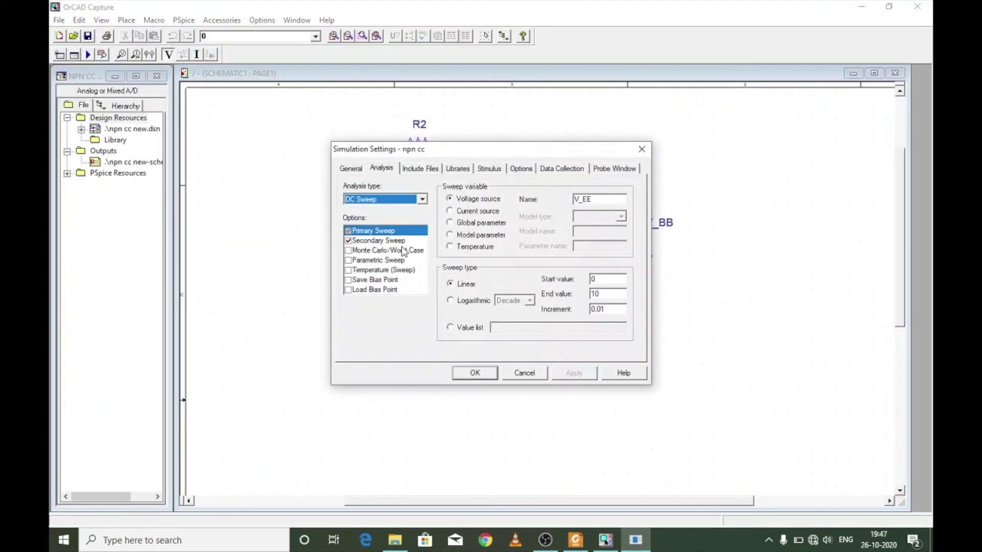
pyautogui.click(348, 240)
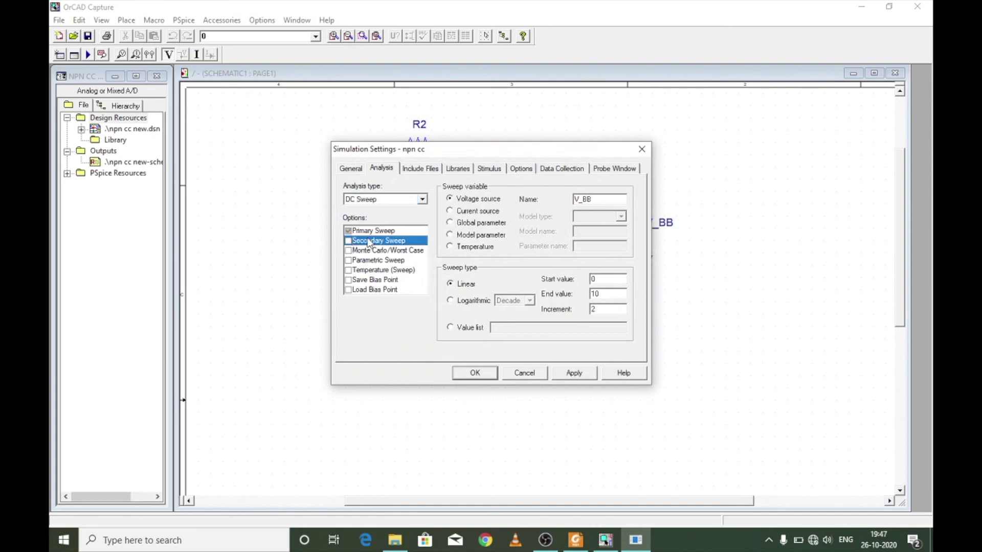
# Set the primary sweep to voltage source V_BB with an end value of 5 and accept the simulation settings.
pyautogui.press('BackSpace')
pyautogui.press('BackSpace')
pyautogui.write('BB')
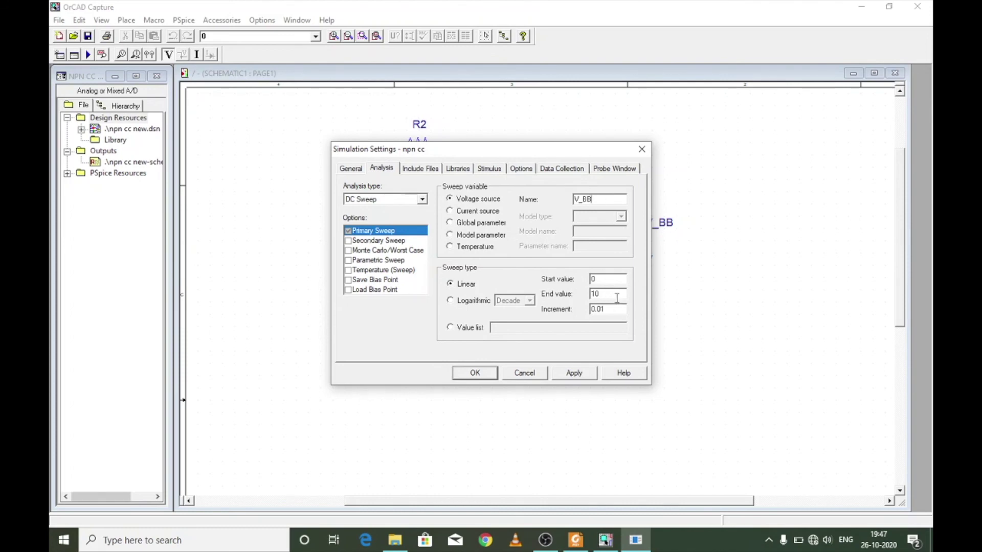
pyautogui.moveTo(613, 296); pyautogui.dragTo(488, 284)
pyautogui.write('5')
pyautogui.click(481, 375)
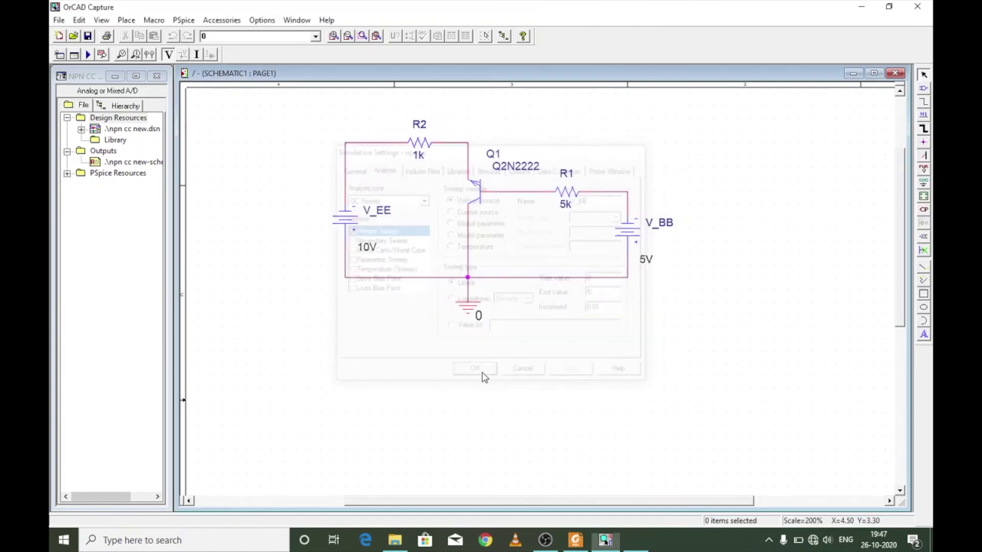
# Run the simulation with the single V_BB sweep and add the emitter current IE(Q1) as a trace.
pyautogui.click(87, 56)
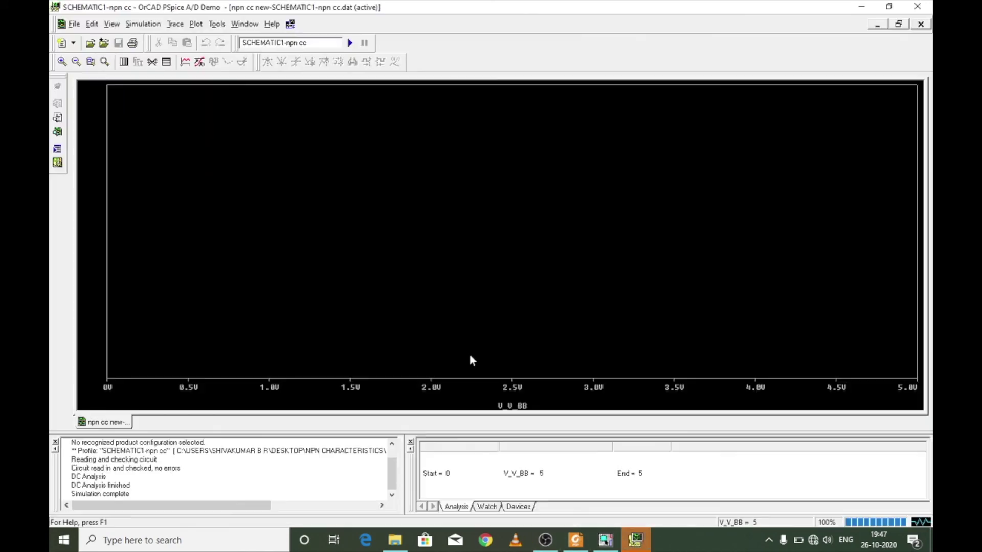
pyautogui.click(176, 24)
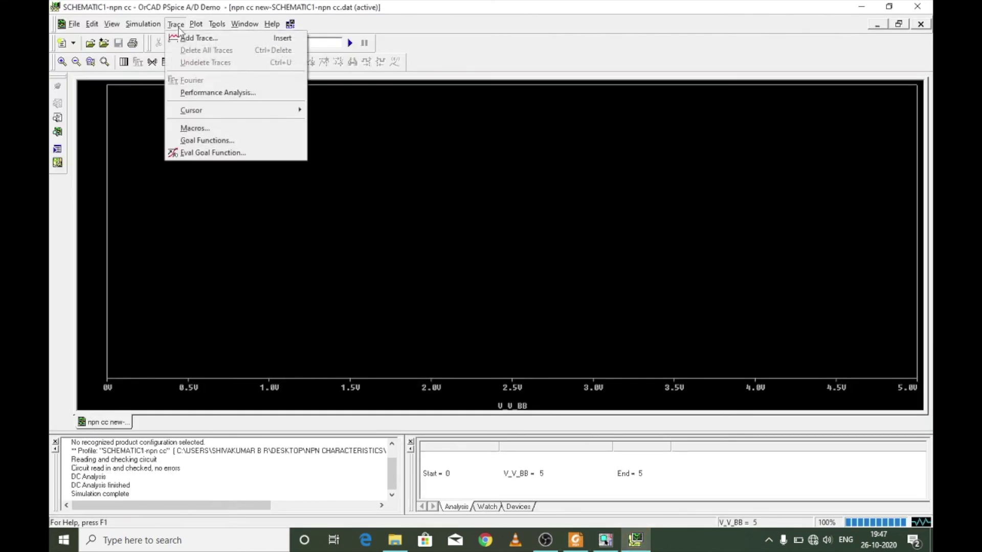
pyautogui.click(193, 46)
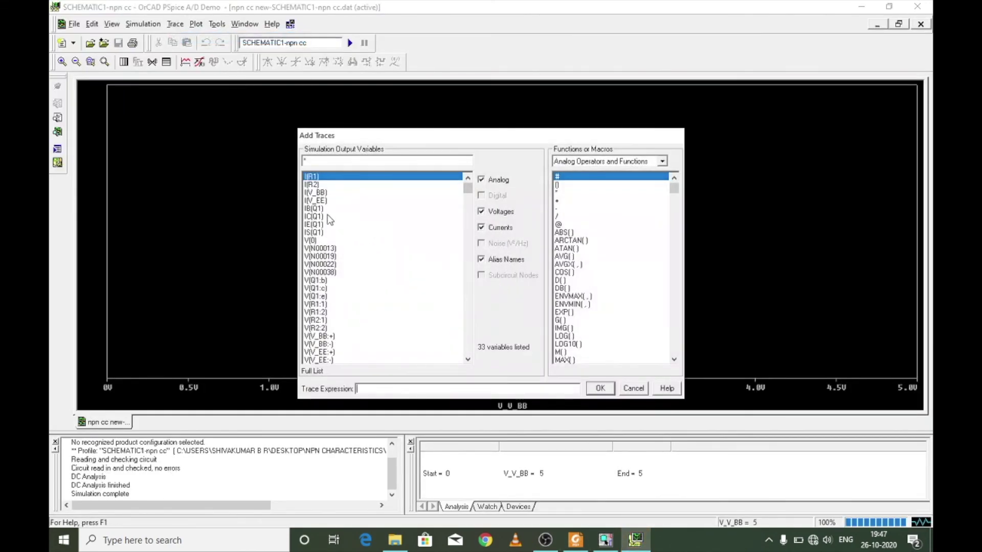
pyautogui.doubleClick(323, 225)
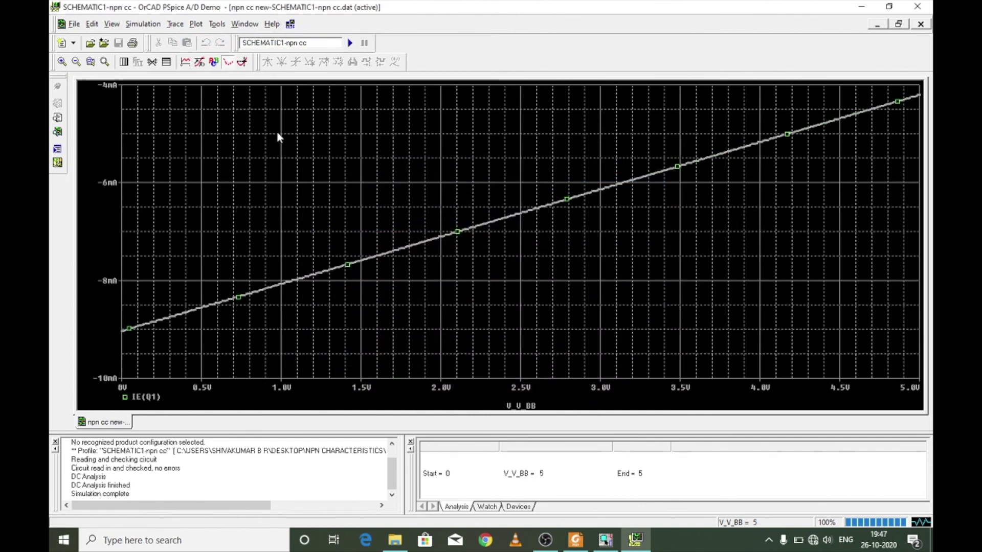
# Set the X axis variable of the IE(Q1) plot to V(Q1:b) and turn off its X and Y gridlines.
pyautogui.click(196, 24)
pyautogui.click(209, 37)
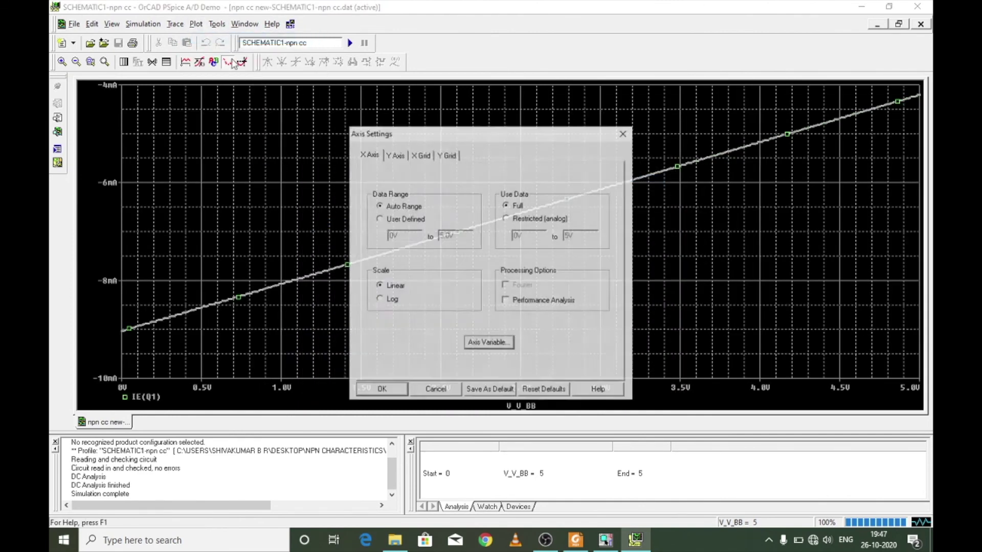
pyautogui.click(481, 344)
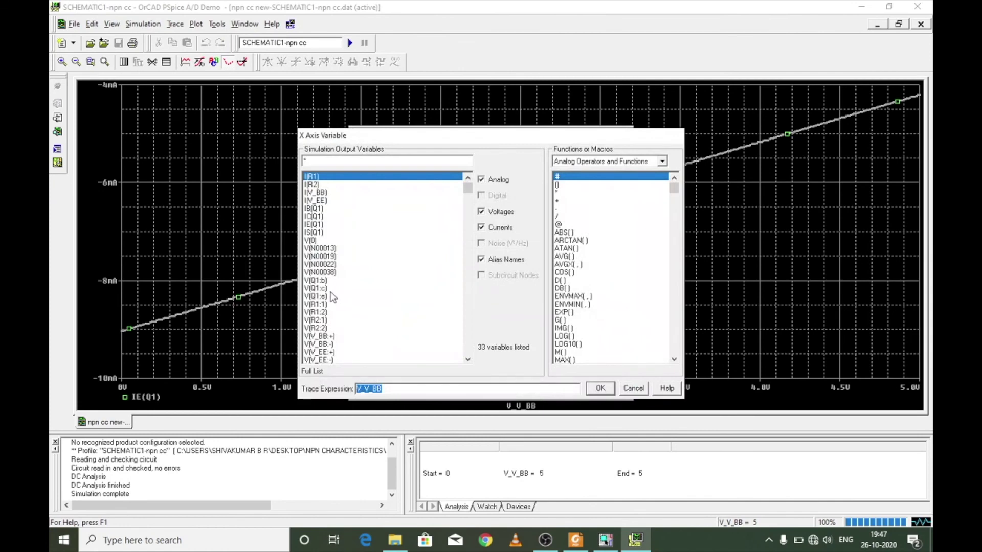
pyautogui.doubleClick(316, 280)
pyautogui.click(385, 390)
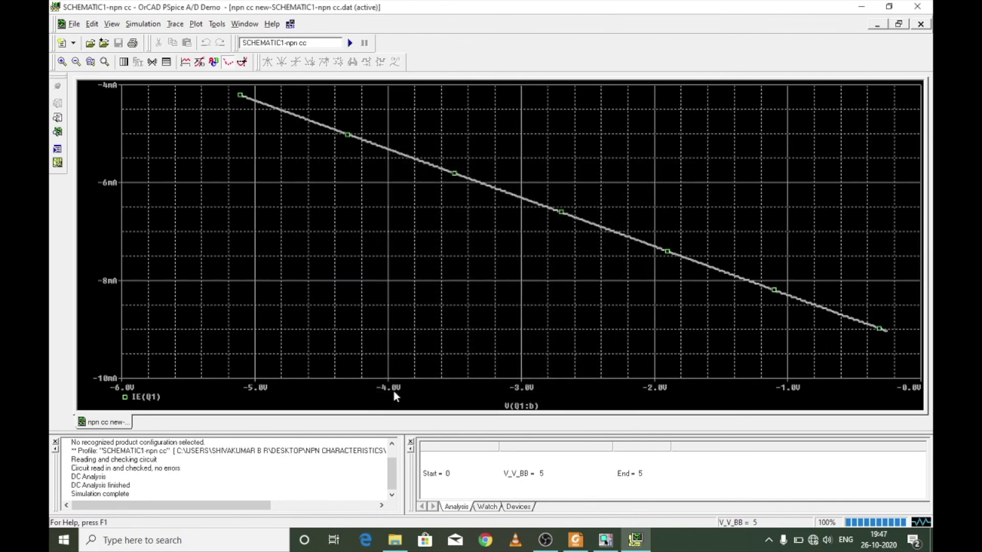
pyautogui.click(217, 24)
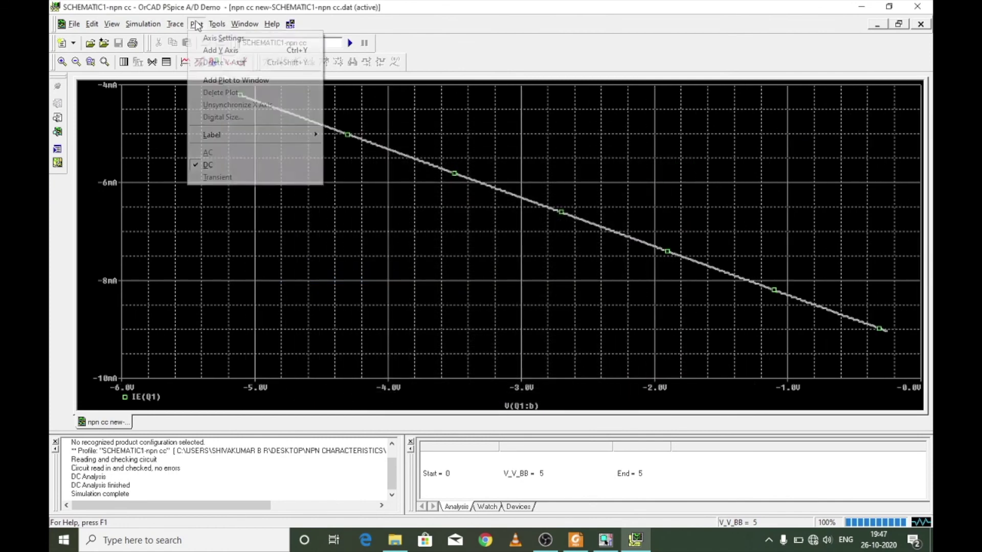
pyautogui.click(204, 37)
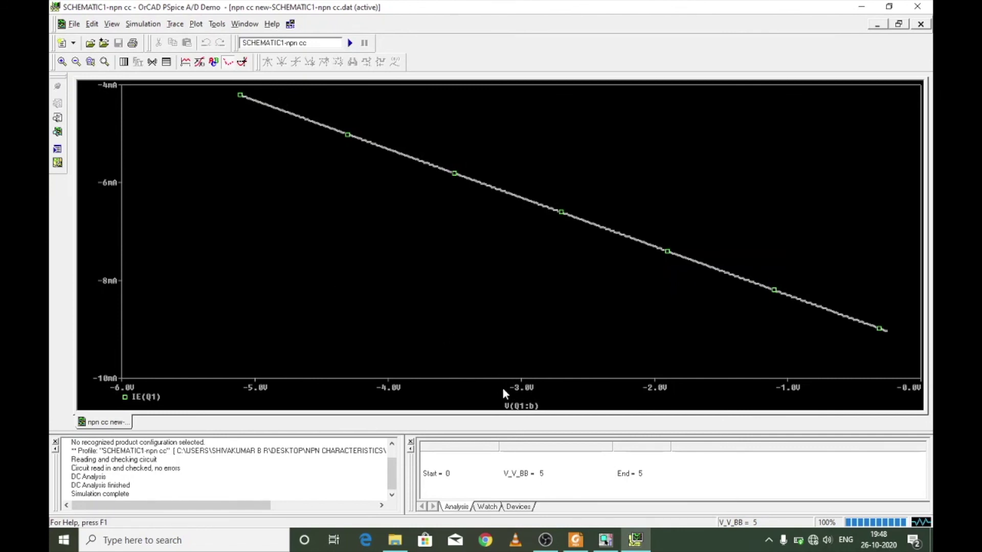
# Add a second plot to the window with V(Q1:e) as its trace and turn off its gridlines.
pyautogui.click(196, 23)
pyautogui.click(231, 82)
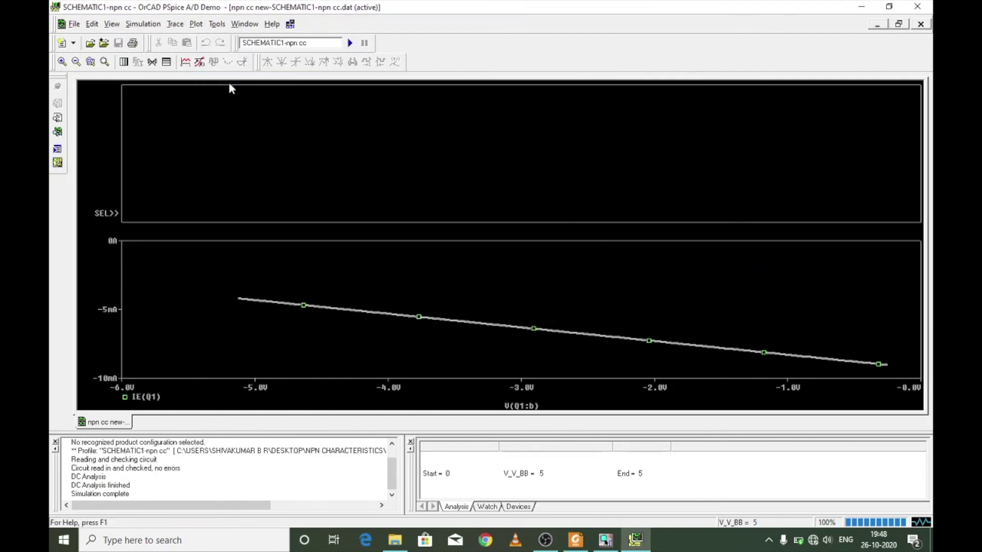
pyautogui.click(175, 24)
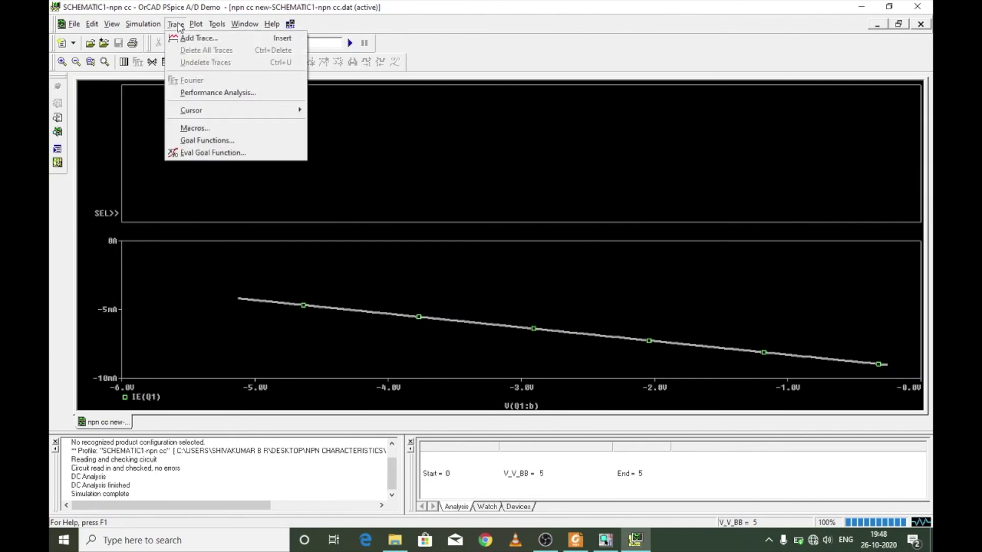
pyautogui.click(197, 37)
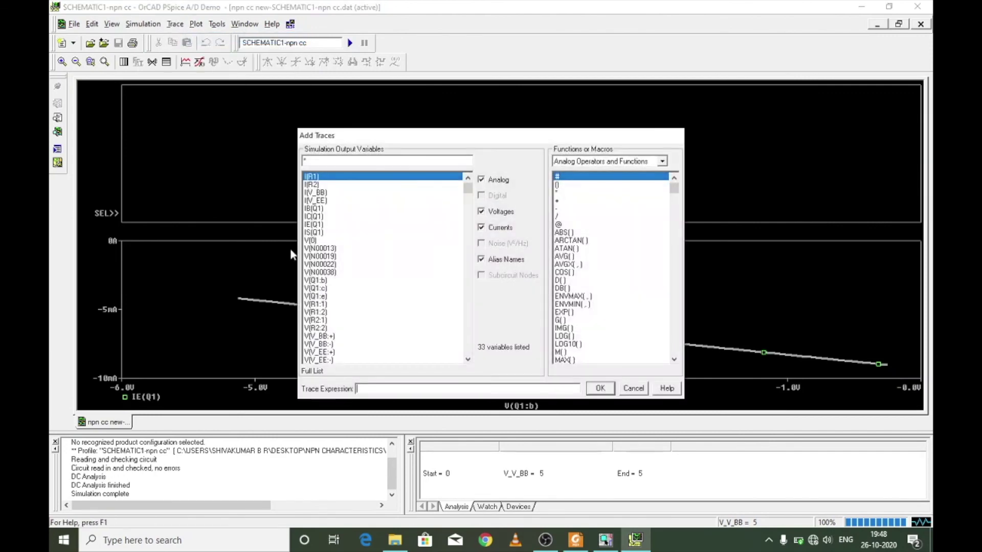
pyautogui.doubleClick(328, 297)
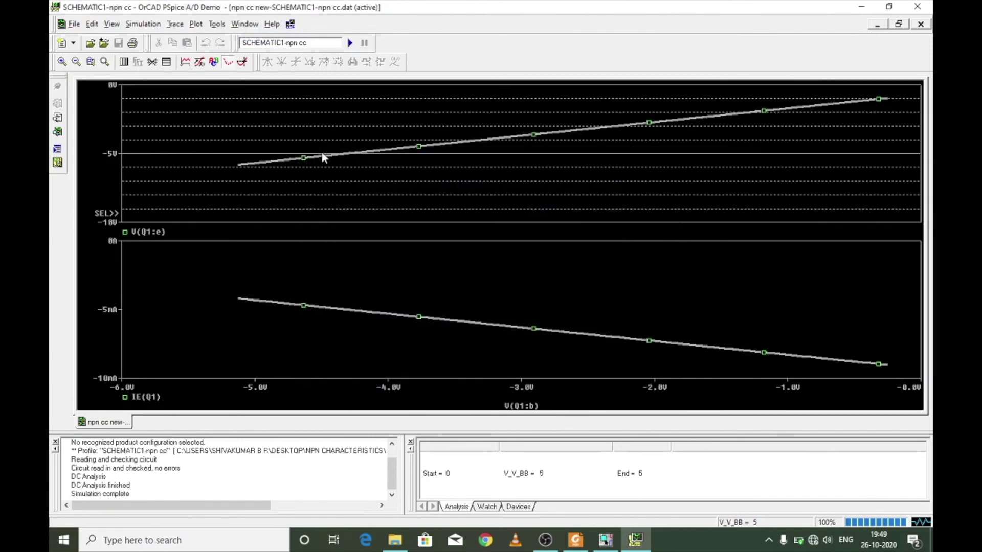
pyautogui.click(217, 24)
pyautogui.press('Escape')
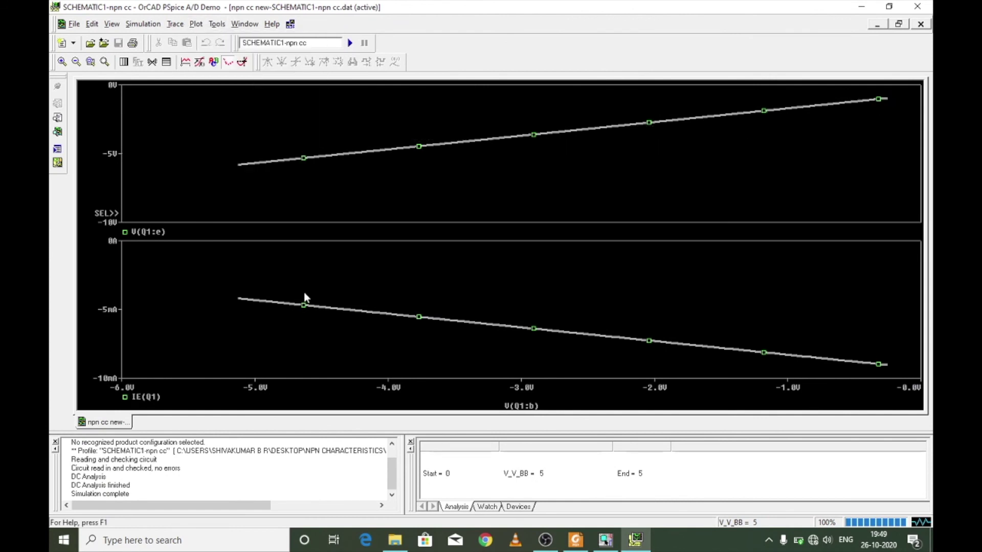